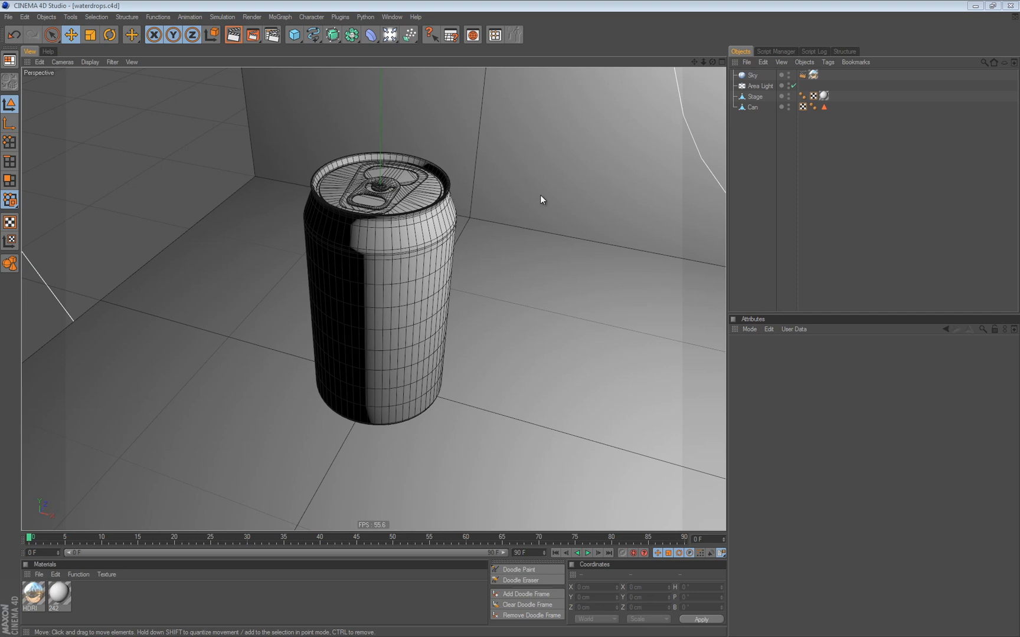
- Examine the Area Light's general settings, then the Sky object's HDRI texture tag and compositing tag
left_click(761, 86)
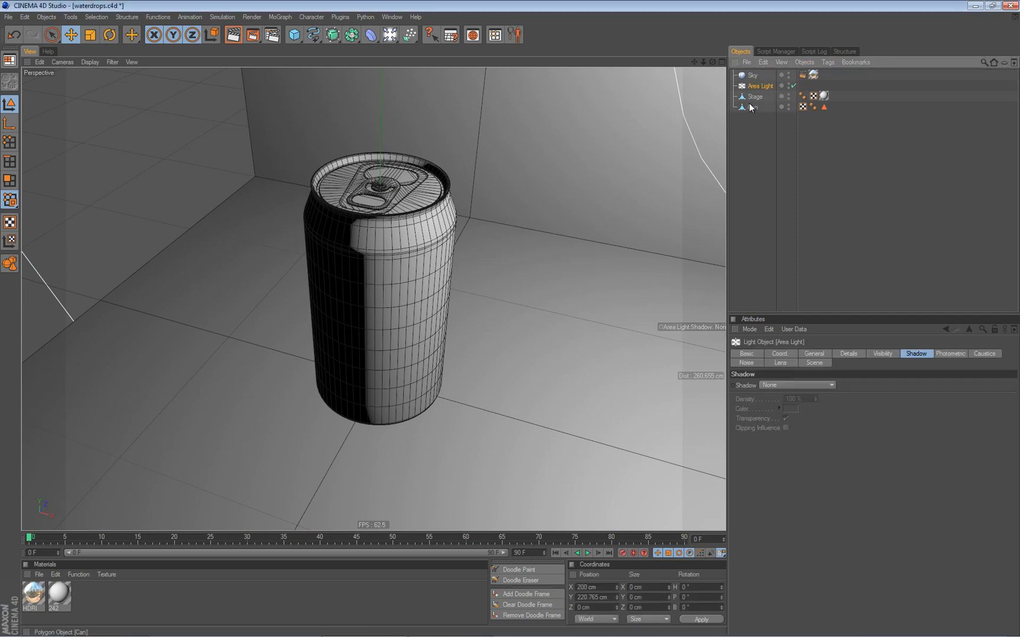
left_click(808, 353)
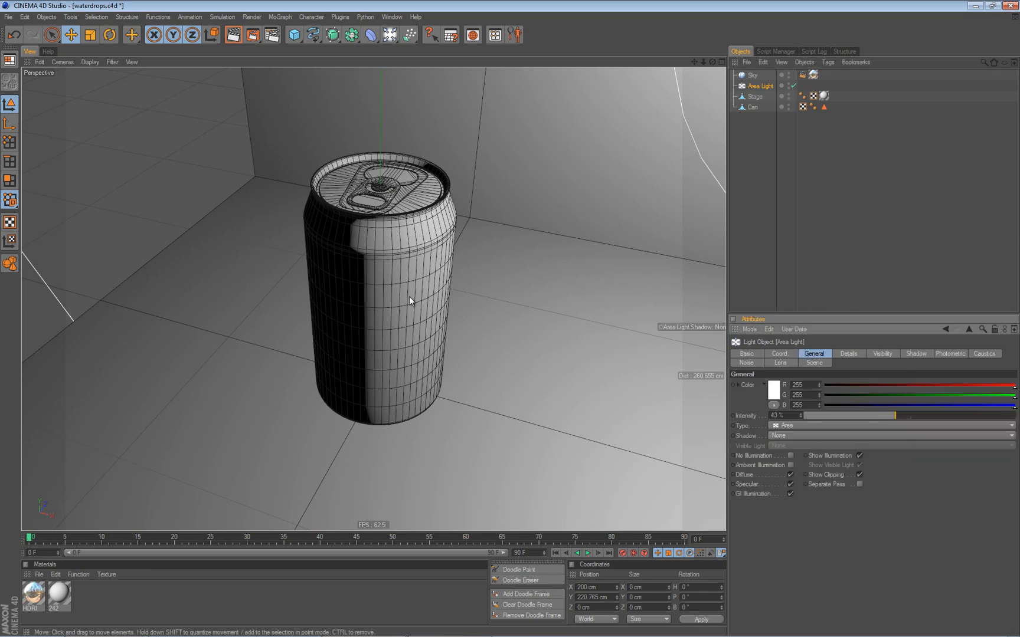
left_click(751, 75)
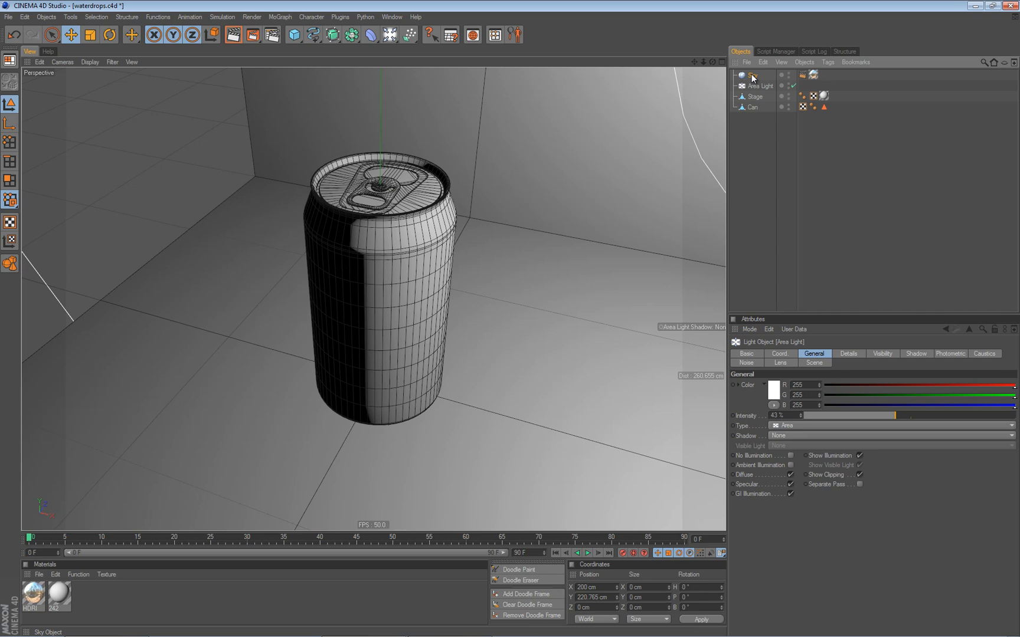
left_click(813, 75)
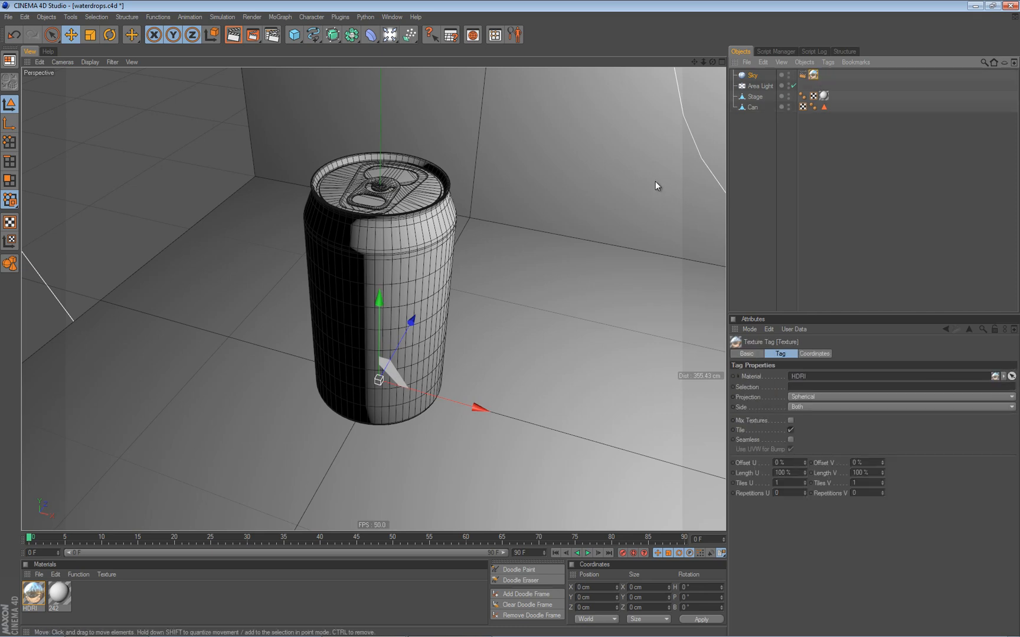
left_click(803, 76)
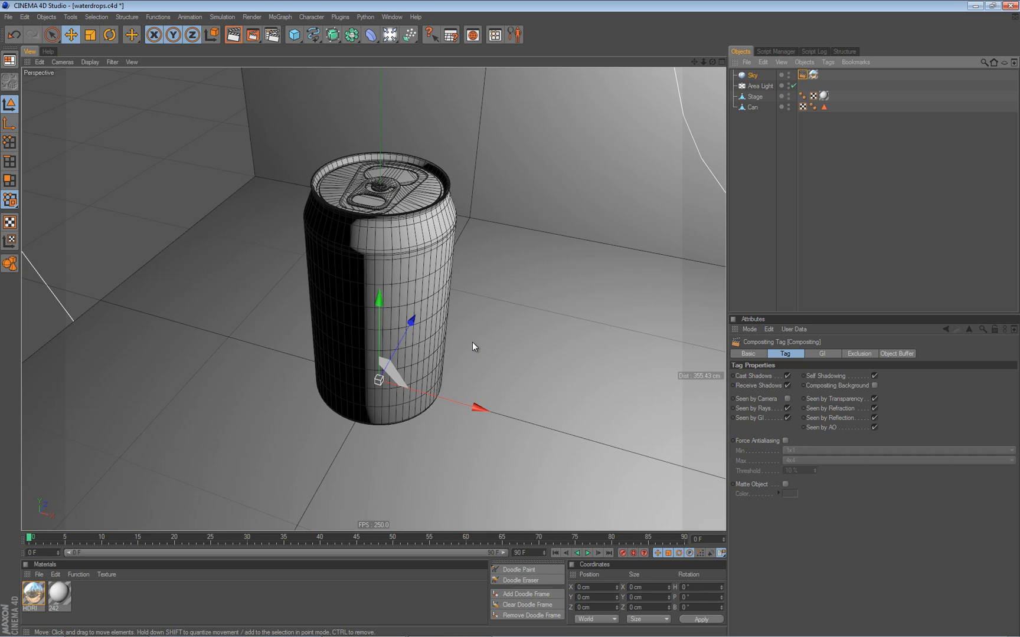
- Preview the untextured can in an interactive render region, and turn the preview off again
key("ctrl+r")
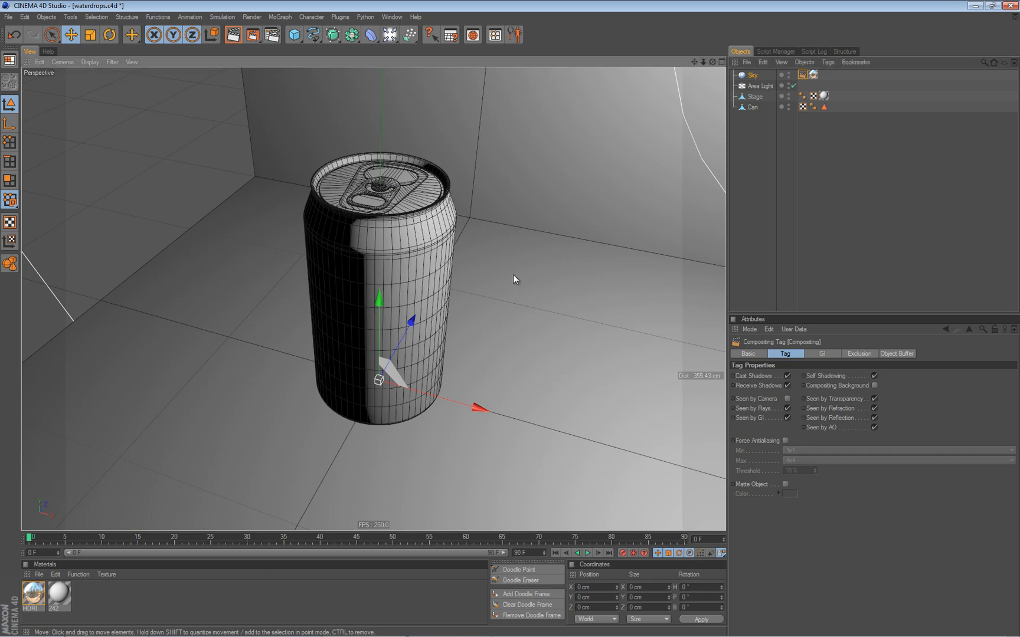
left_click(755, 235)
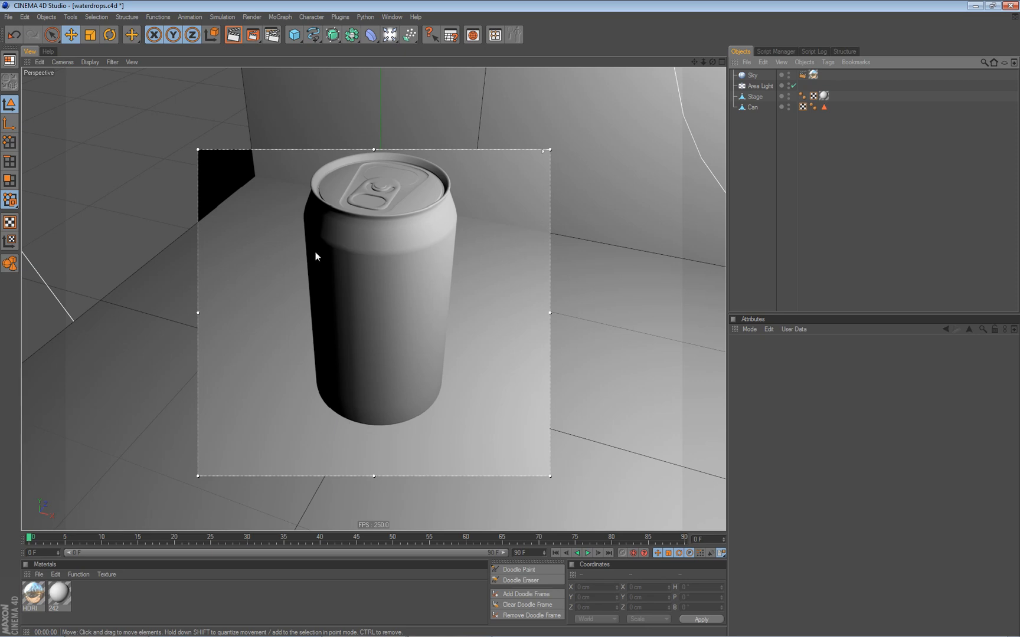
key("alt+r")
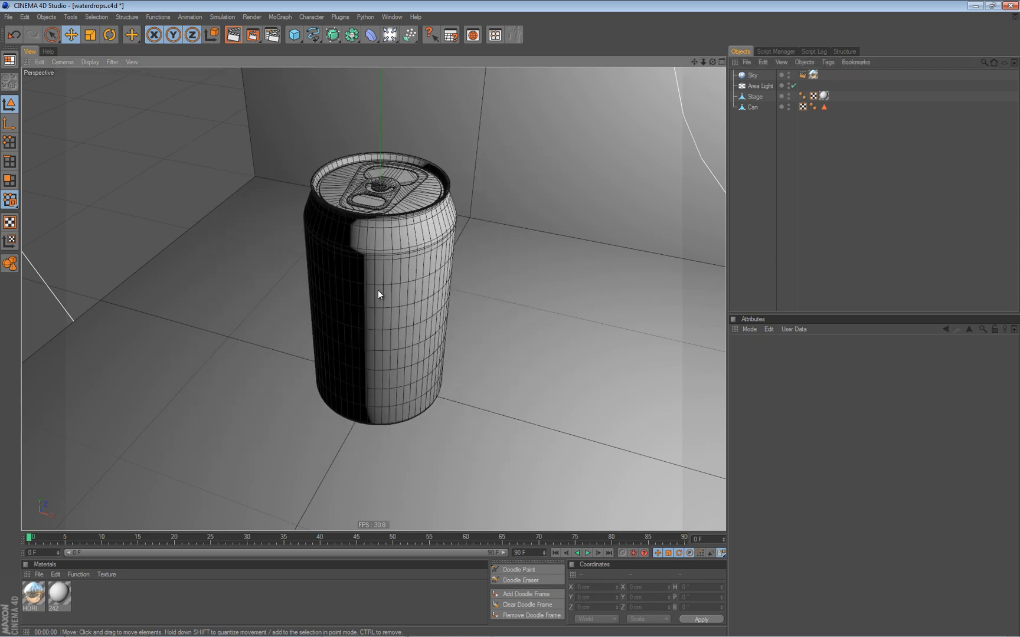
- Create a new material and name it Aluminum
double_click(90, 585)
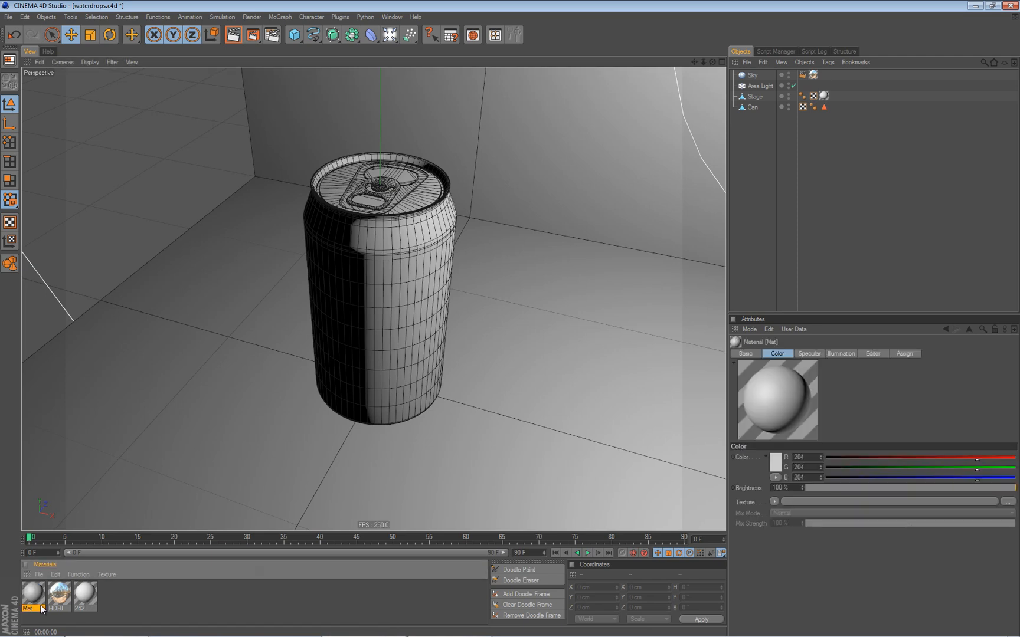
double_click(34, 609)
type("Aluminum")
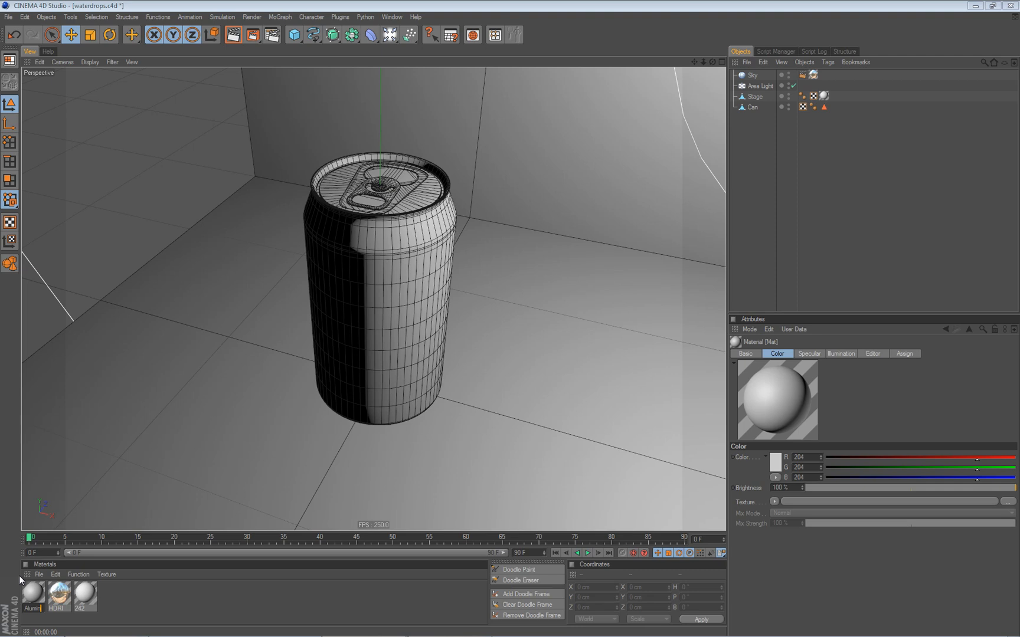
key("Return")
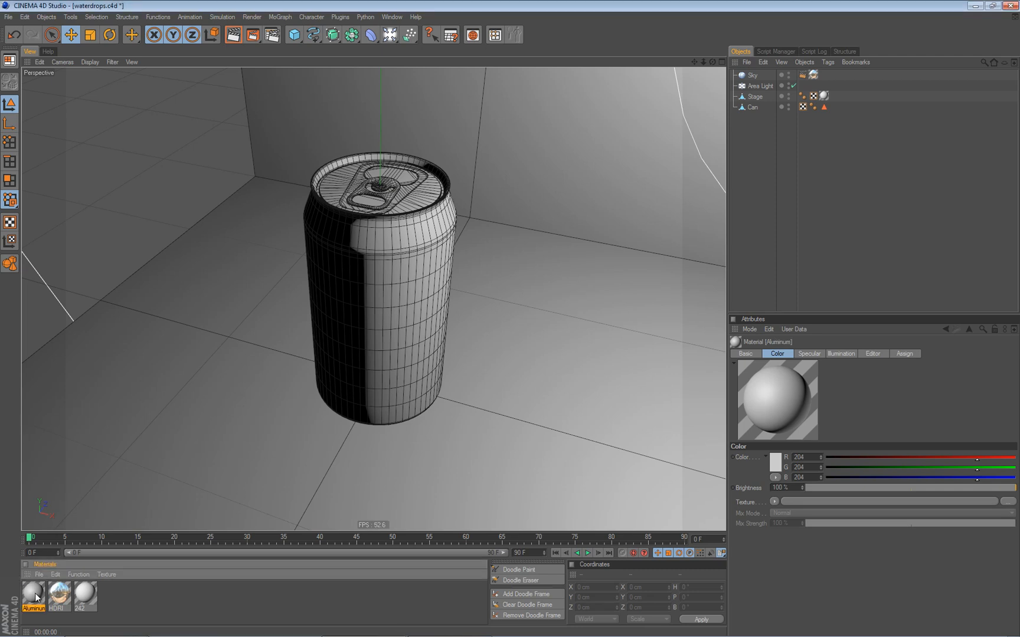
- Make the Aluminum material reflection-only by disabling Specular and Color and enabling Reflection, and apply it to the can
double_click(34, 593)
left_click_drag(371, 79, 714, 195)
left_click(550, 412)
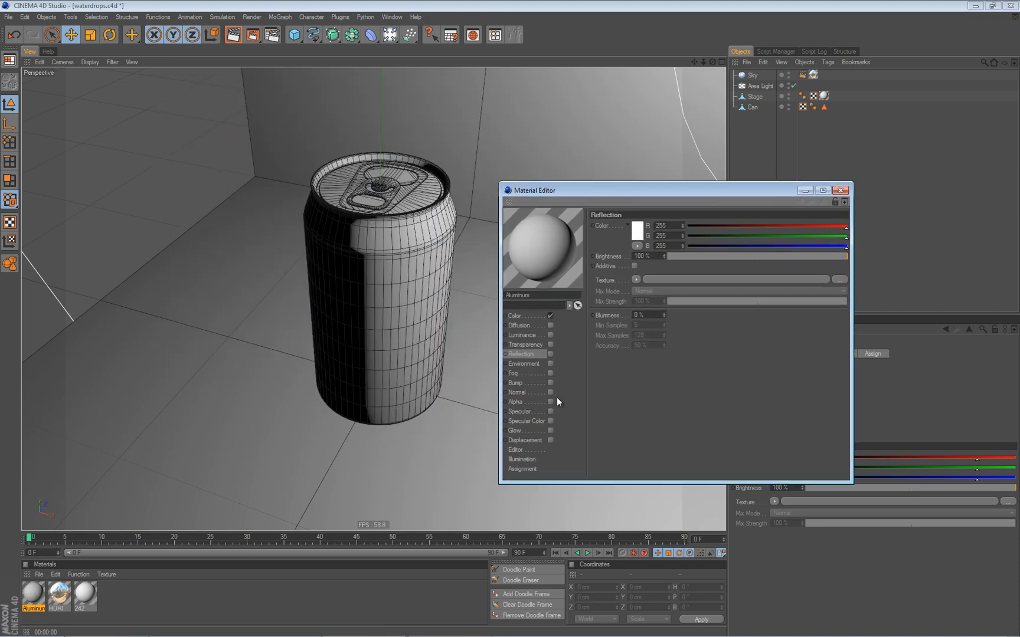
left_click(550, 315)
left_click(550, 354)
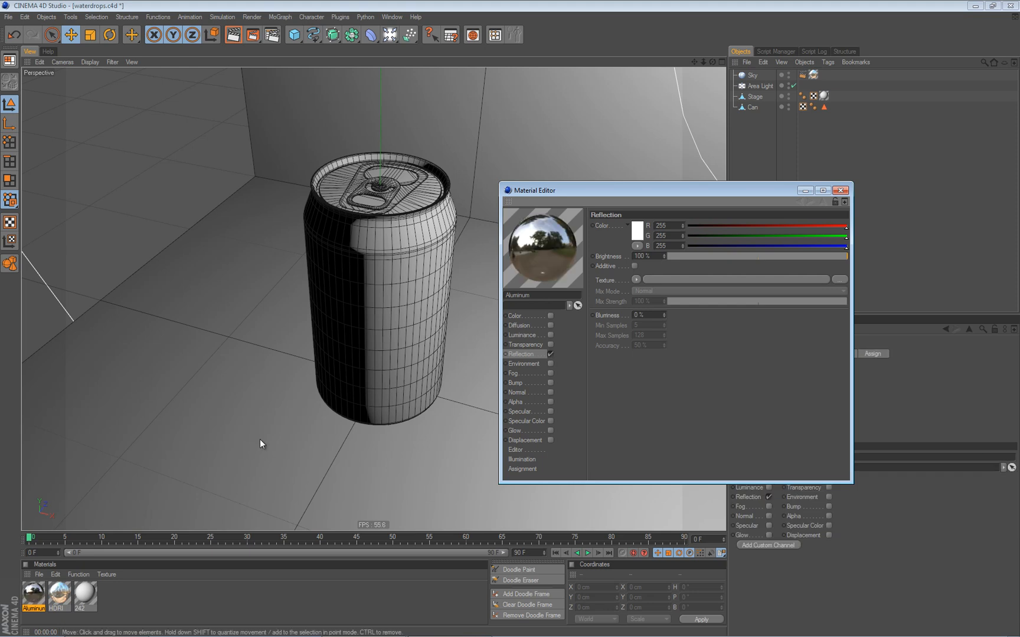
left_click_drag(33, 599, 283, 357)
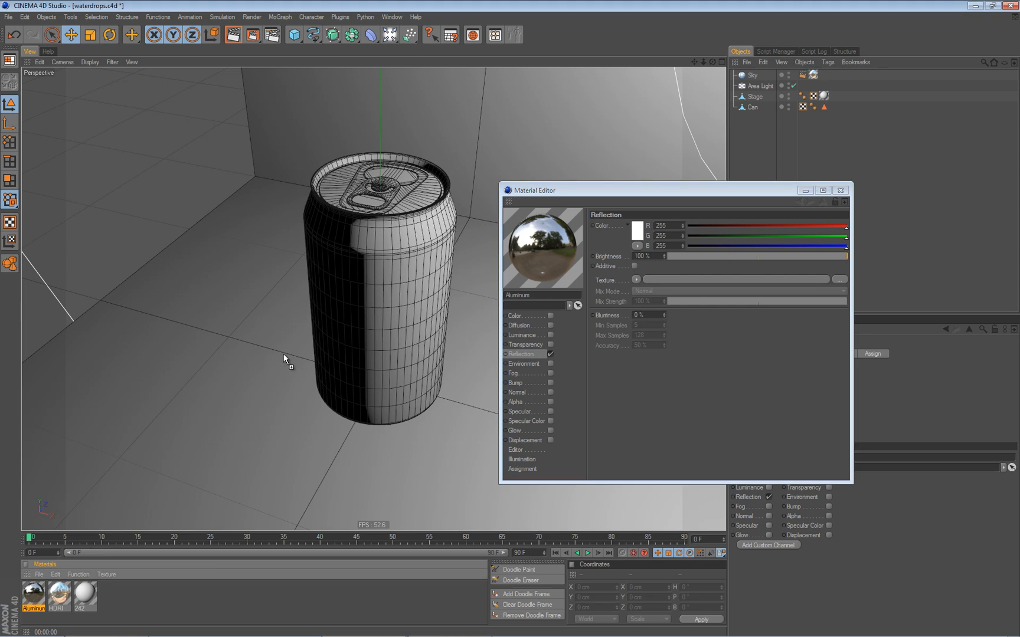
left_click_drag(391, 274, 392, 274)
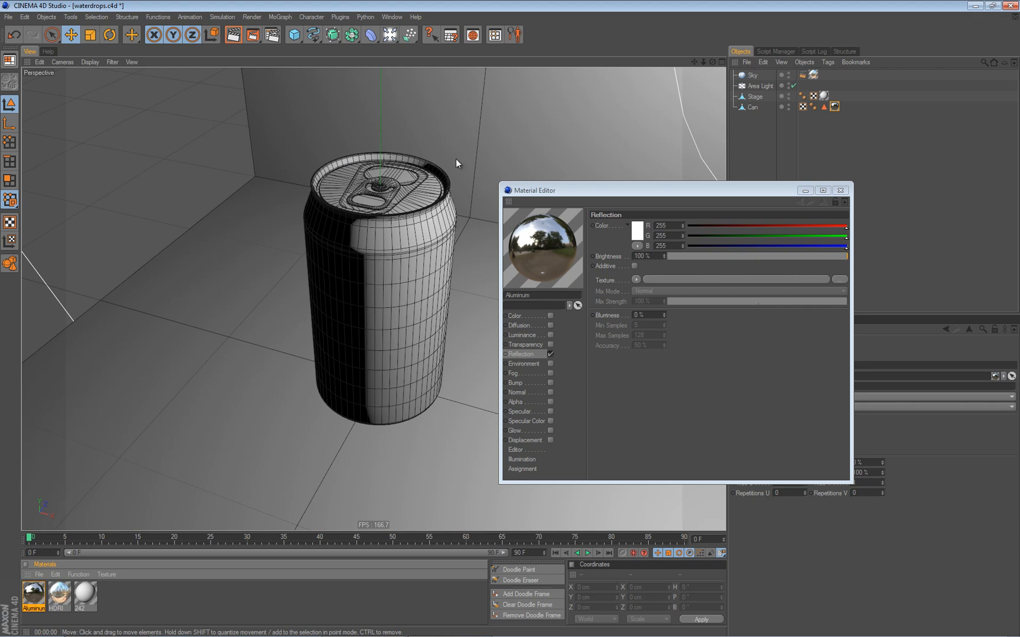
- Switch the viewport's Layer Color display off and back on to compare the can's shading
left_click(92, 61)
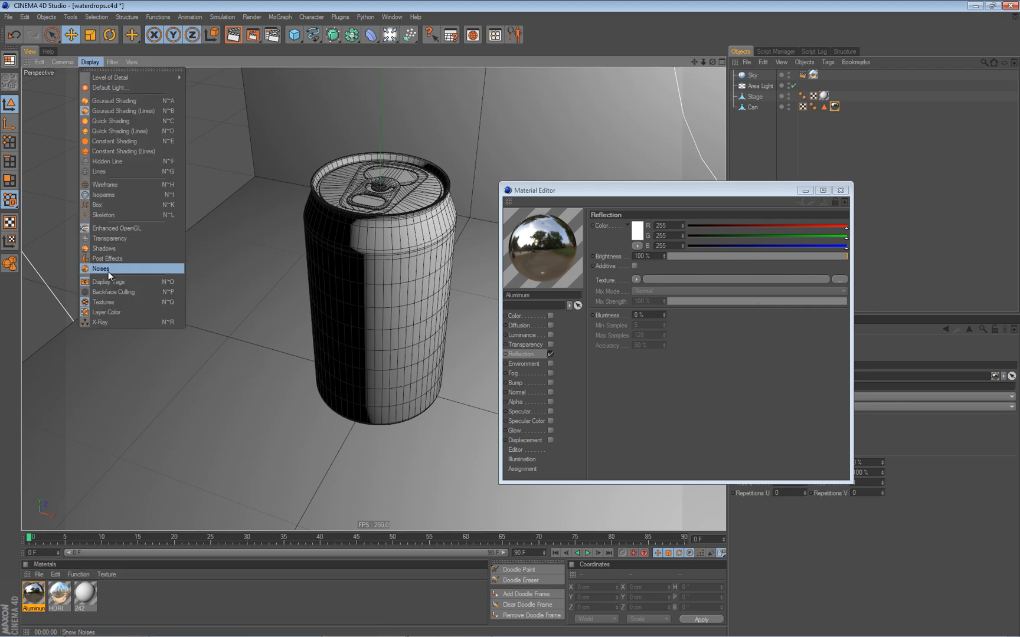
left_click(124, 312)
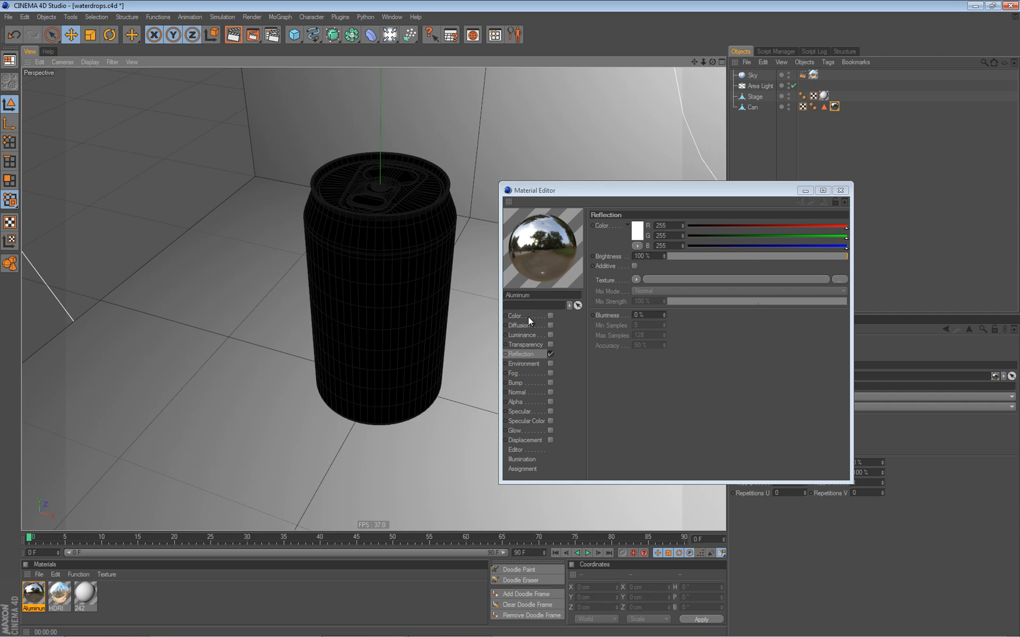
left_click(93, 62)
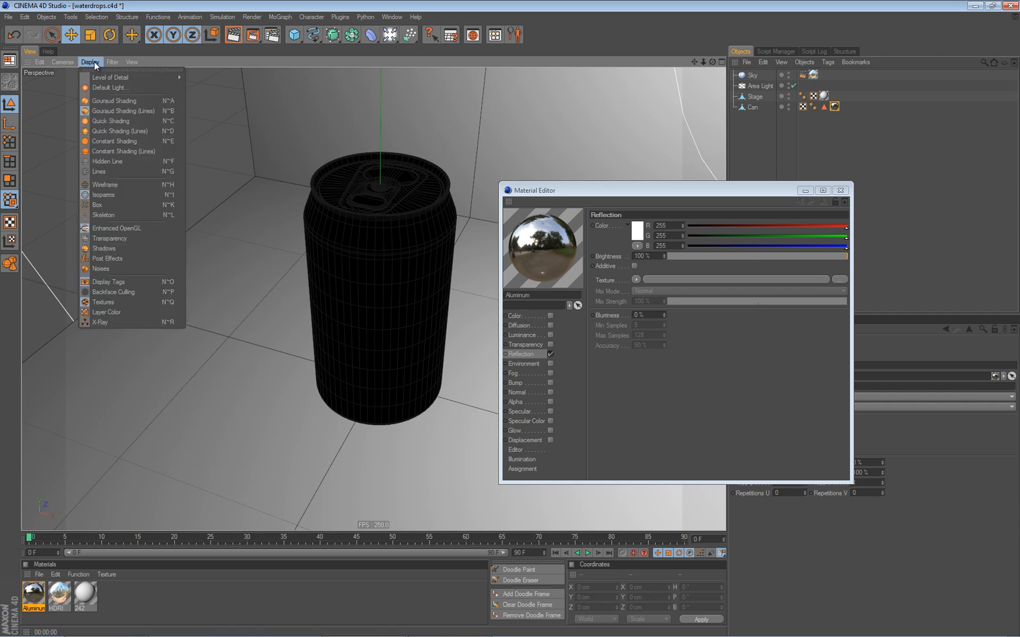
left_click(114, 311)
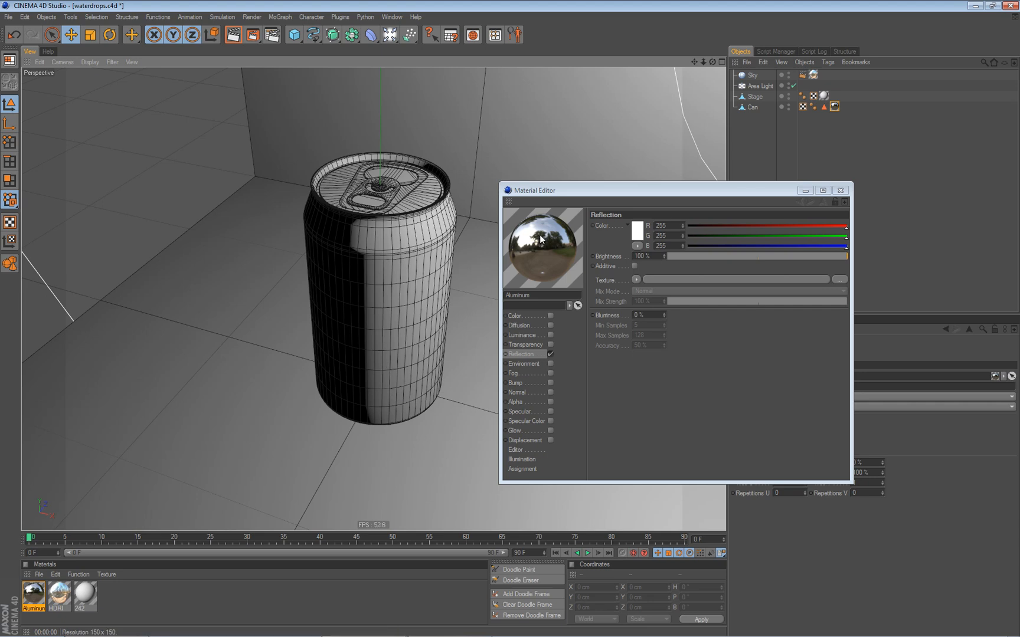
- Set the Aluminum reflection's blurriness to 20% and brightness to 50%, checking the can in an interactive render region
left_click_drag(592, 190, 681, 171)
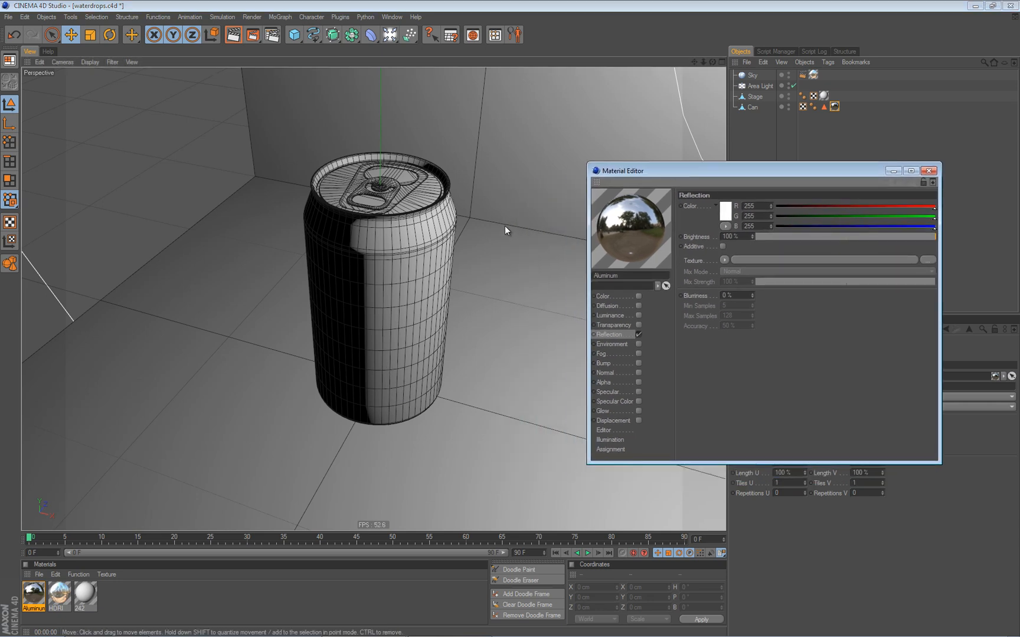
key("alt+r")
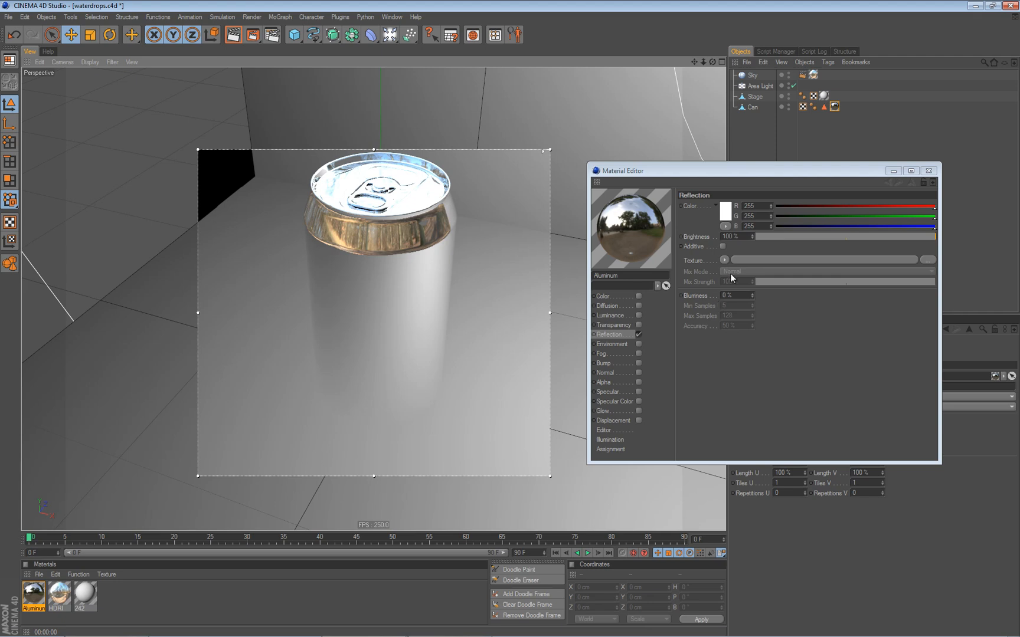
left_click(736, 295)
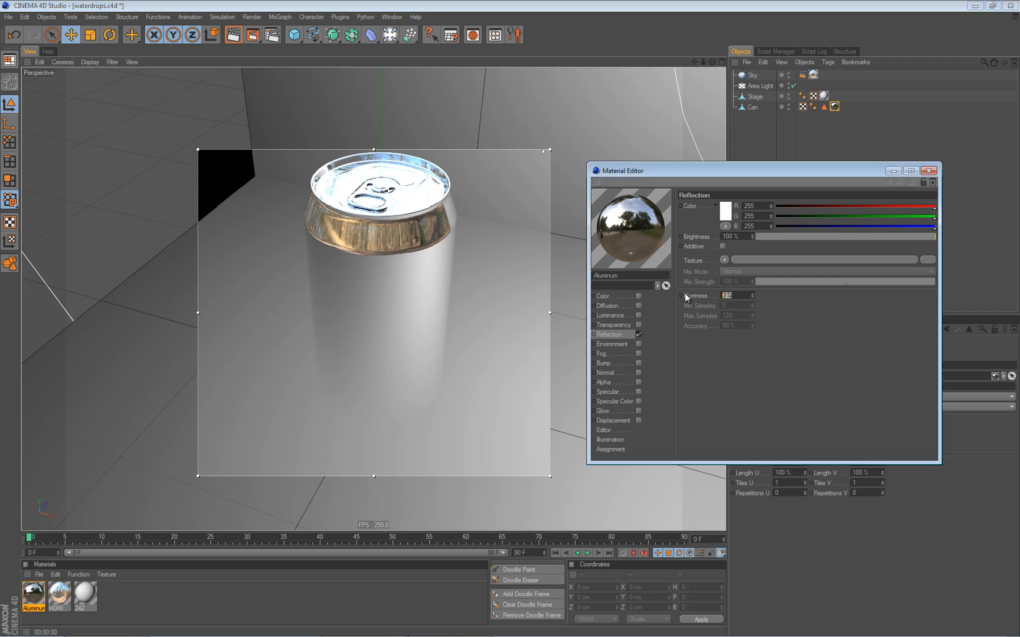
key("Return")
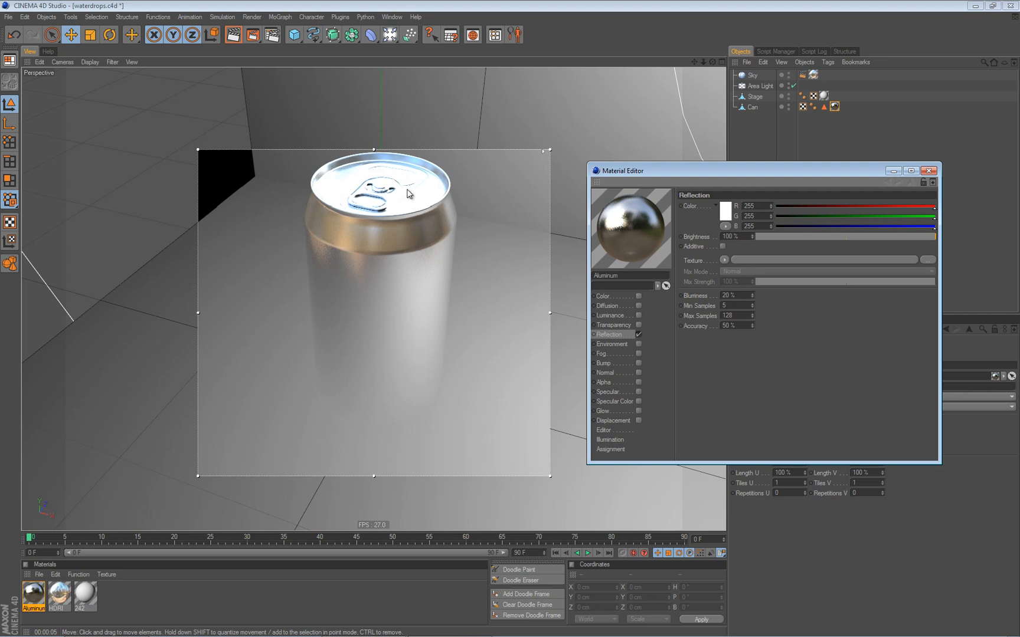
left_click(845, 236)
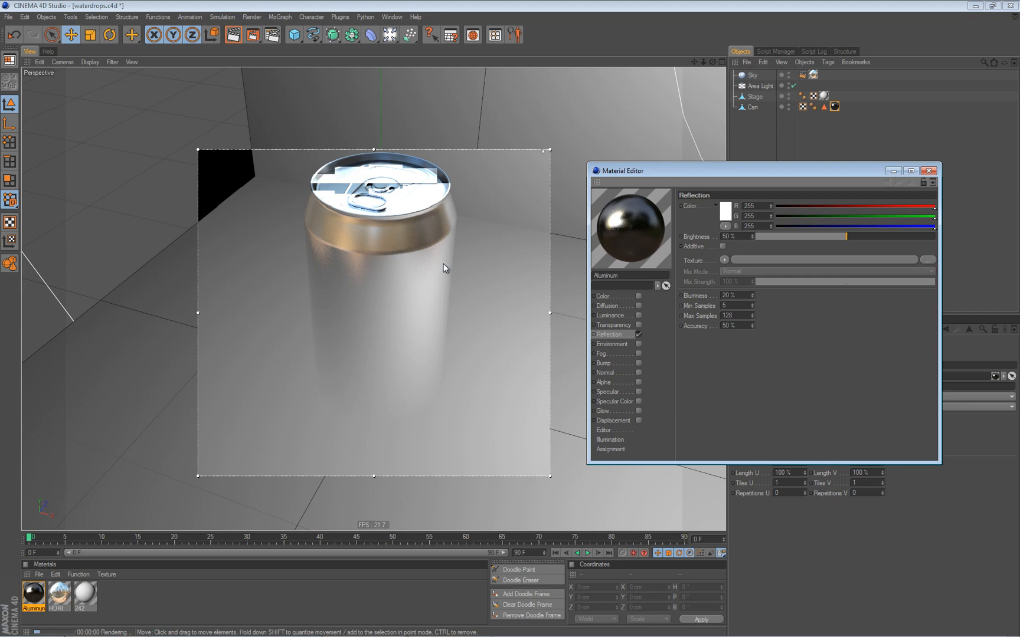
left_click(426, 356)
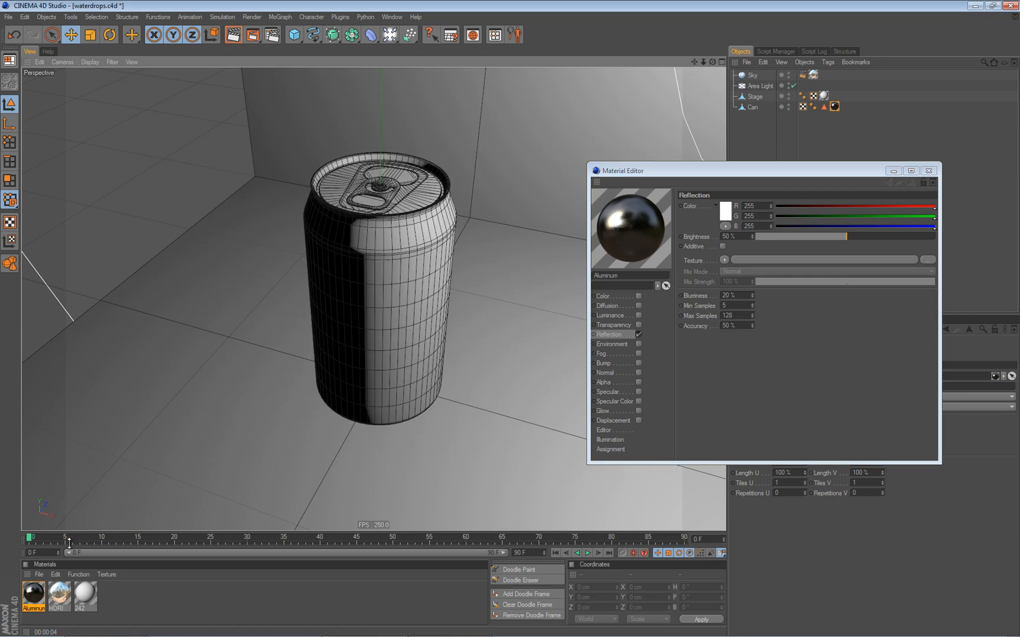
- Duplicate the Aluminum material and set the copy's reflection color to orange (255, 85, 0)
left_click_drag(38, 599, 57, 600, "ctrl")
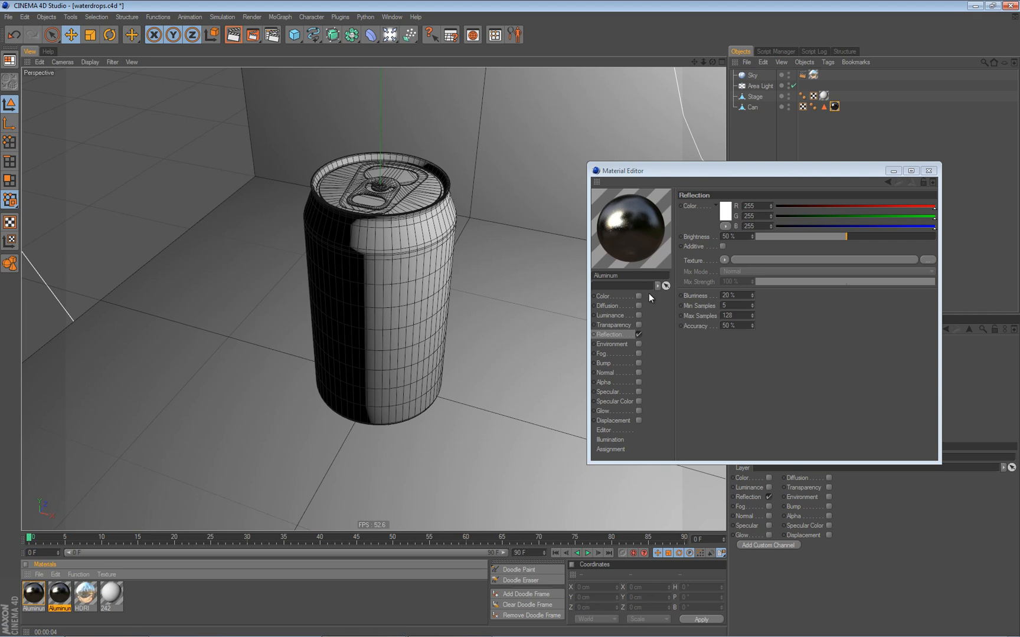
left_click(619, 334)
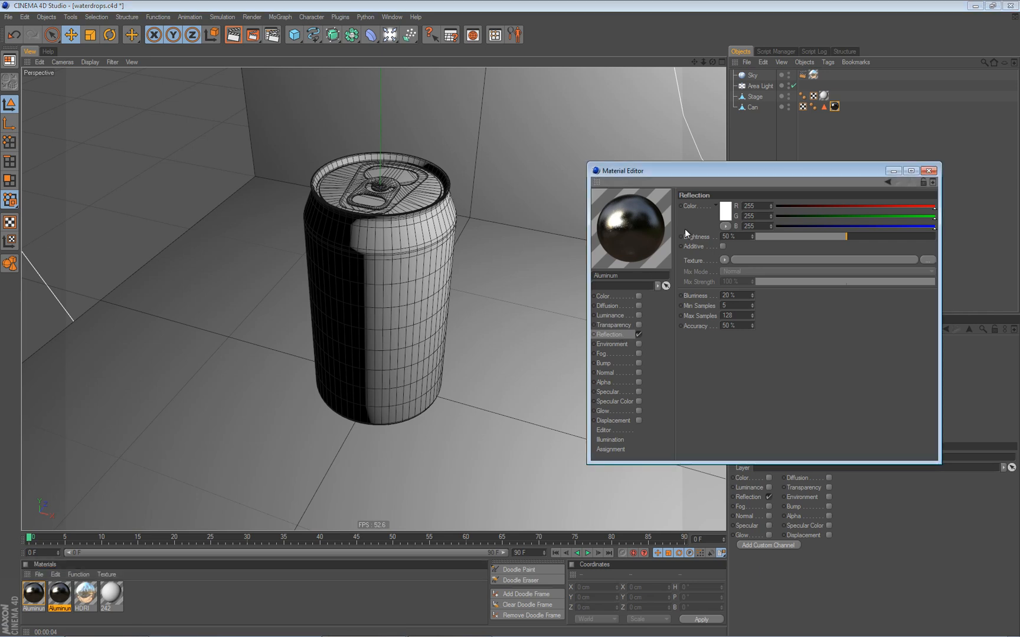
left_click(725, 212)
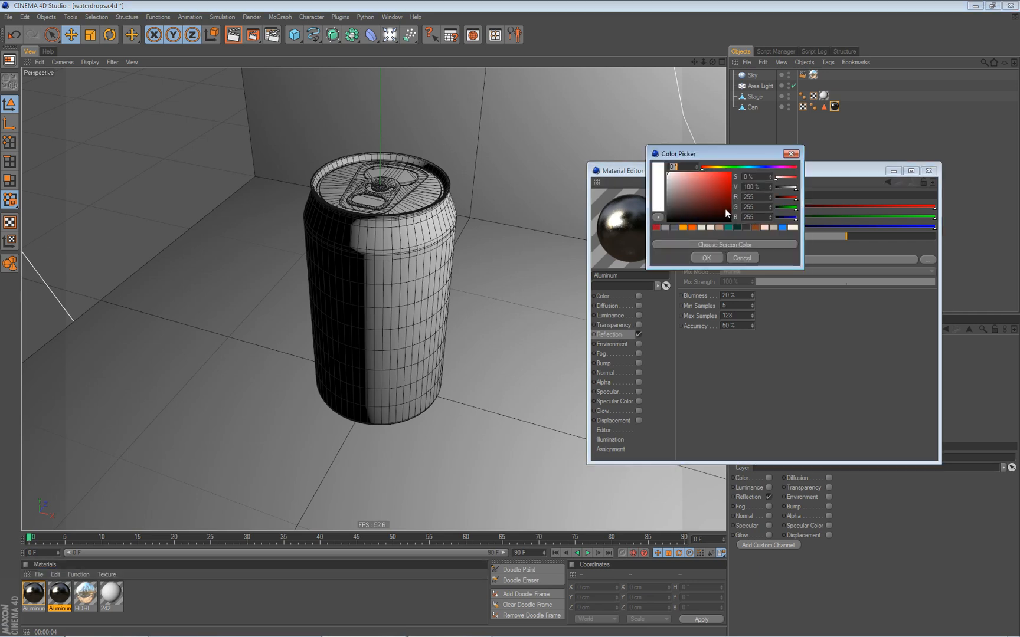
left_click(693, 228)
left_click(706, 258)
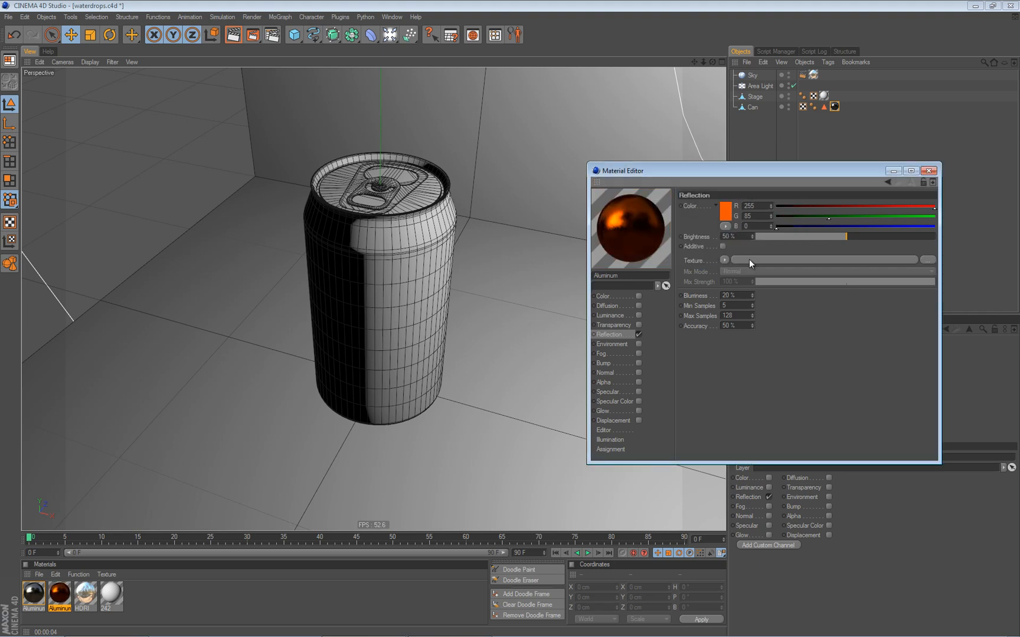
left_click(928, 170)
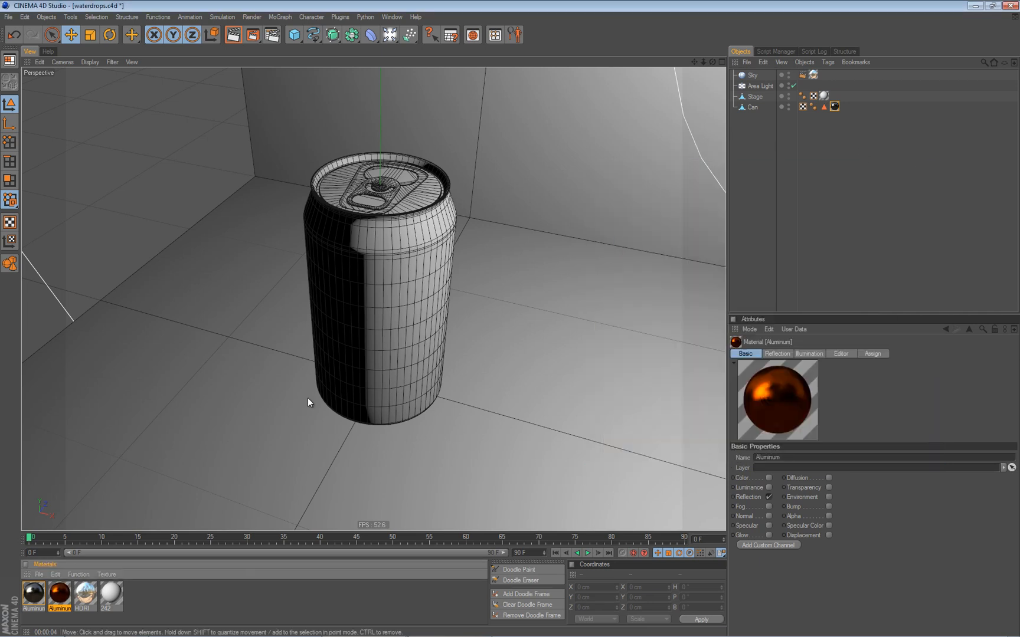
- Apply the orange material to the can's stored body polygon selection, and preview it in an interactive render region with its material settings open
double_click(824, 107)
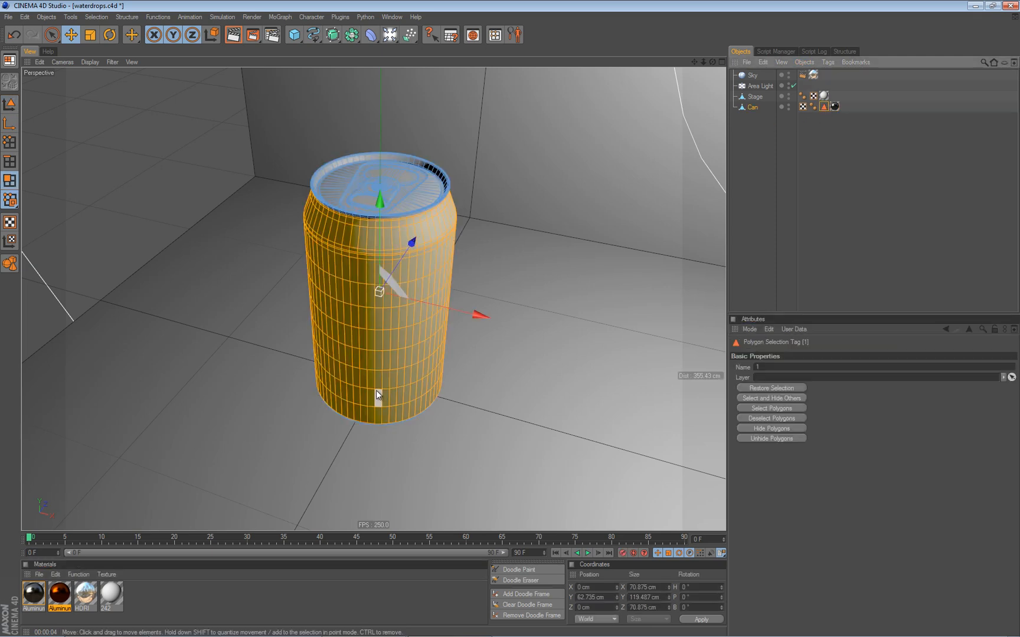
left_click_drag(60, 593, 364, 324)
double_click(60, 593)
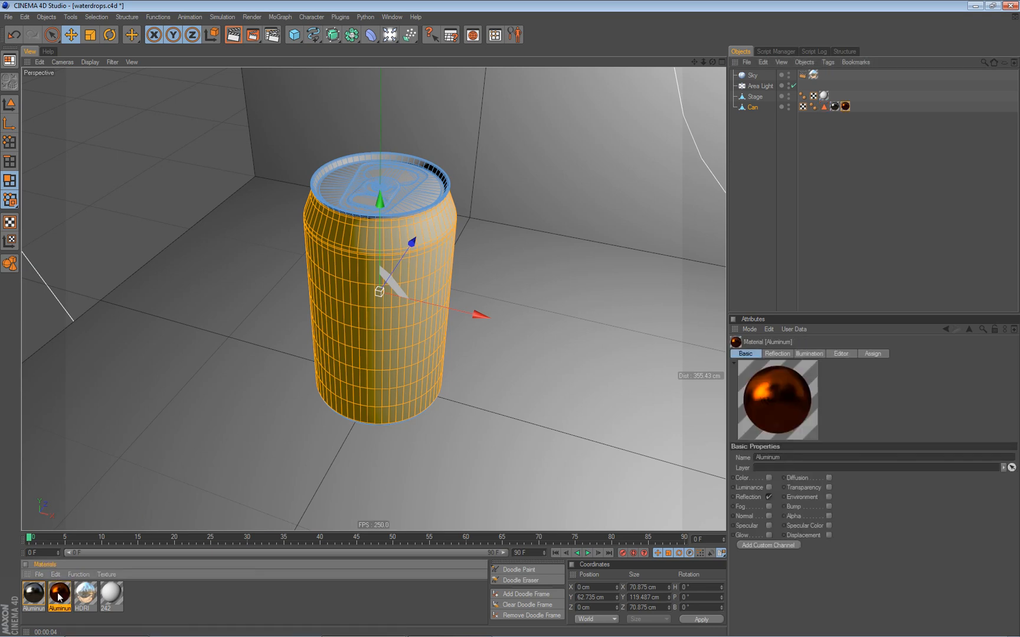
left_click_drag(362, 73, 709, 169)
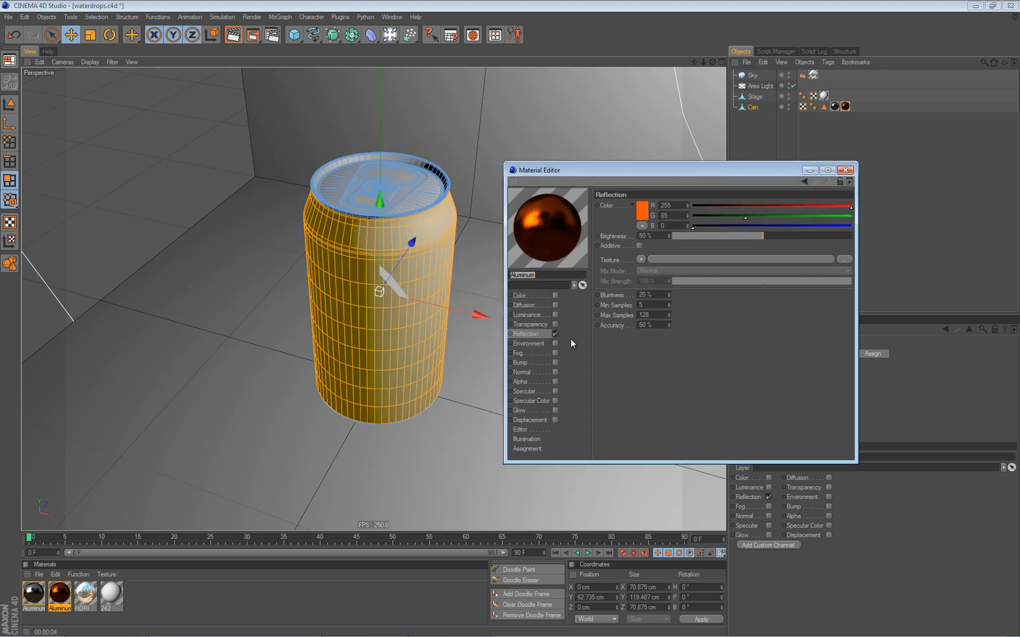
left_click_drag(632, 167, 702, 158)
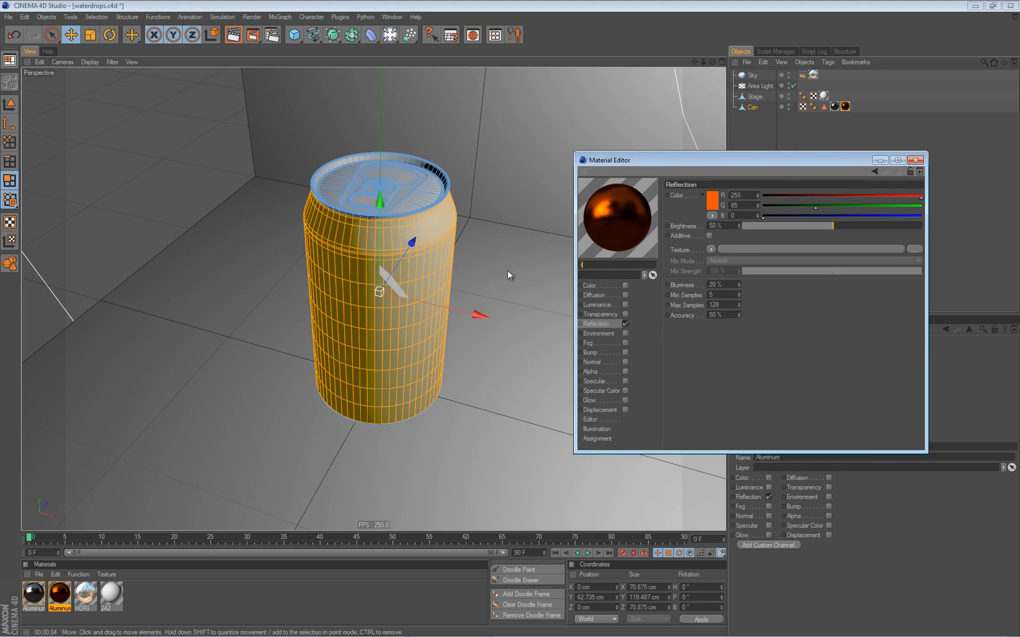
type("r")
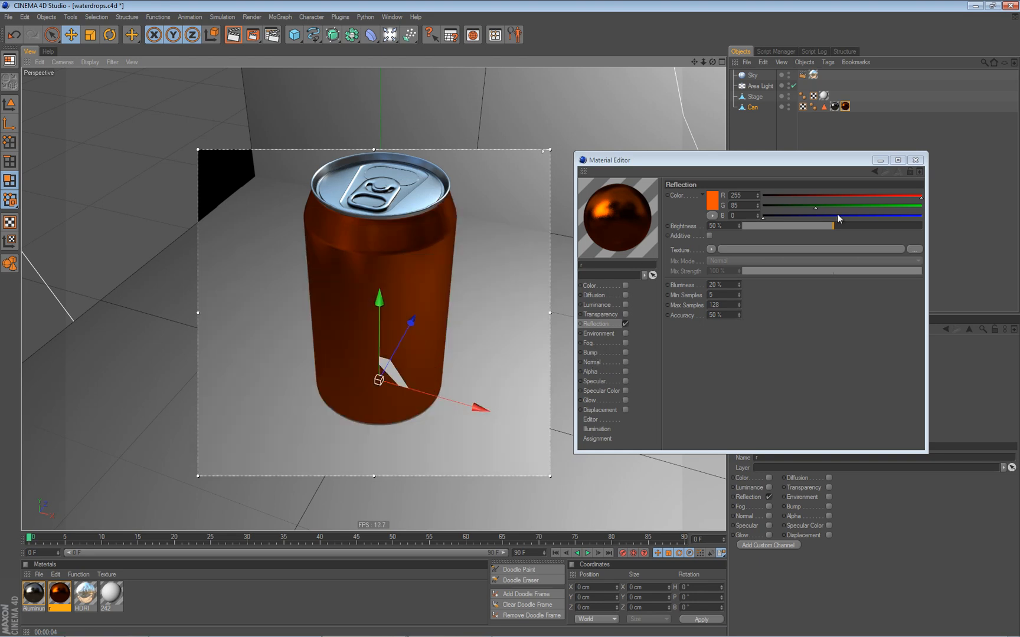
- Set the orange material's reflection brightness to 100% and rename the material "colored"
left_click_drag(833, 227, 823, 225)
left_click_drag(909, 225, 955, 230)
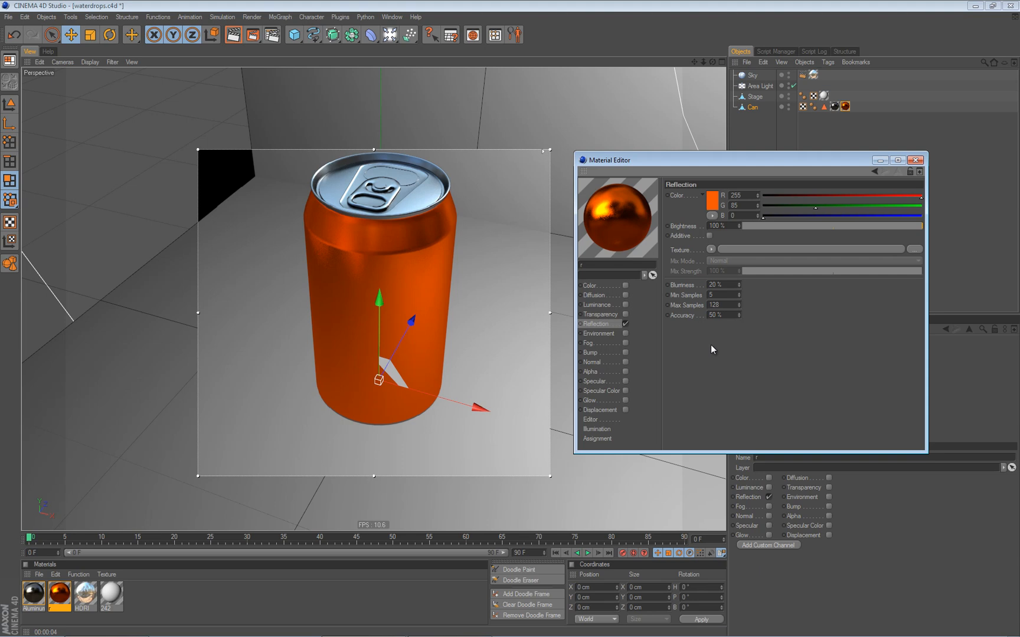
left_click(592, 265)
type("colored")
key("Return")
- Set the colored material's reflection blurriness to 25%, and close the interactive render preview and the material settings
left_click_drag(728, 284, 692, 285)
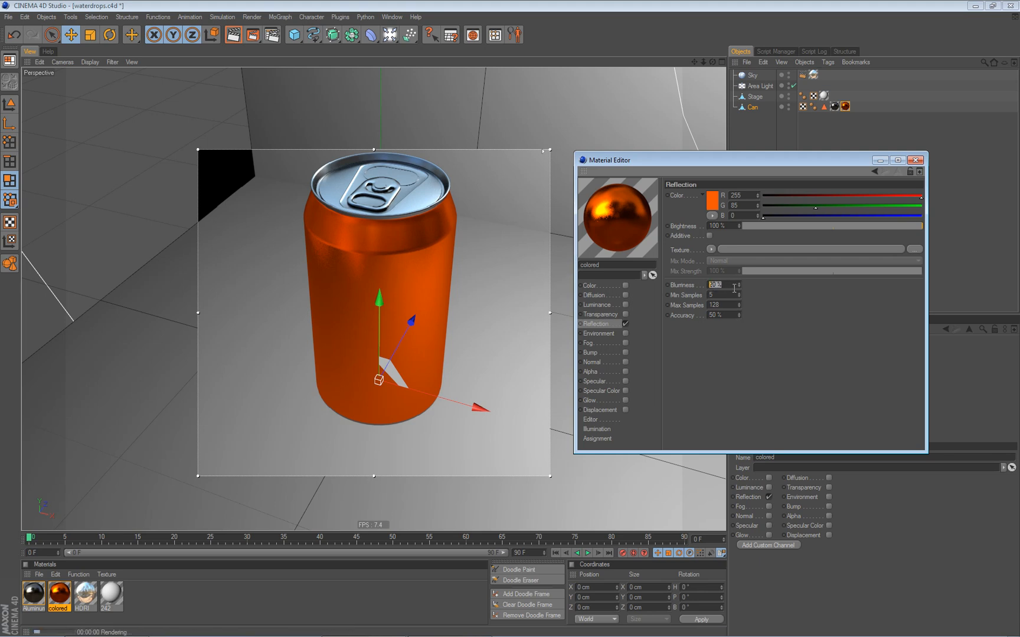
type("25")
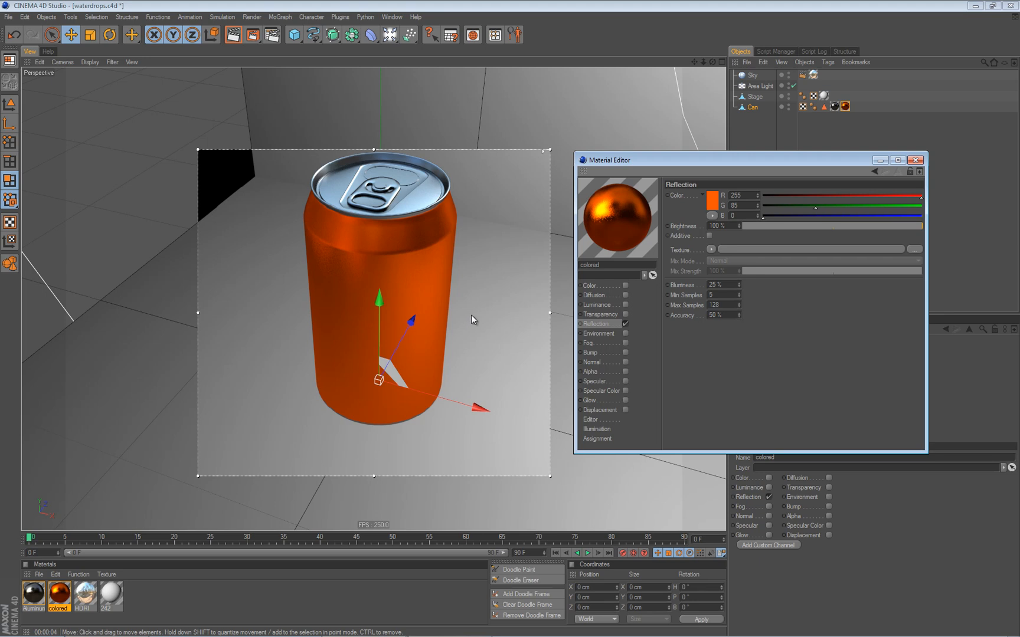
key("alt+r")
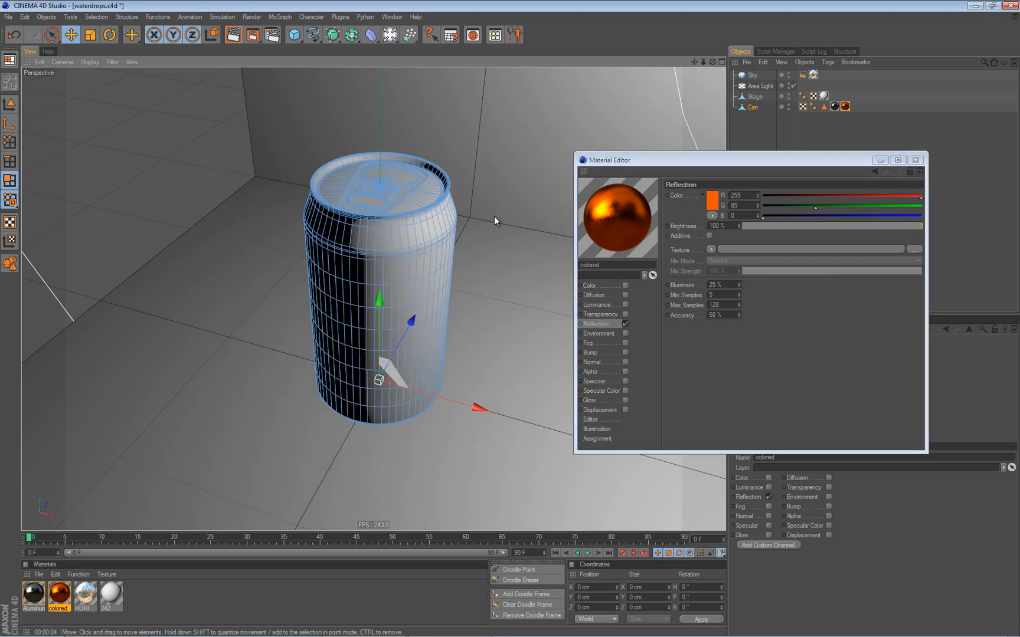
left_click(915, 159)
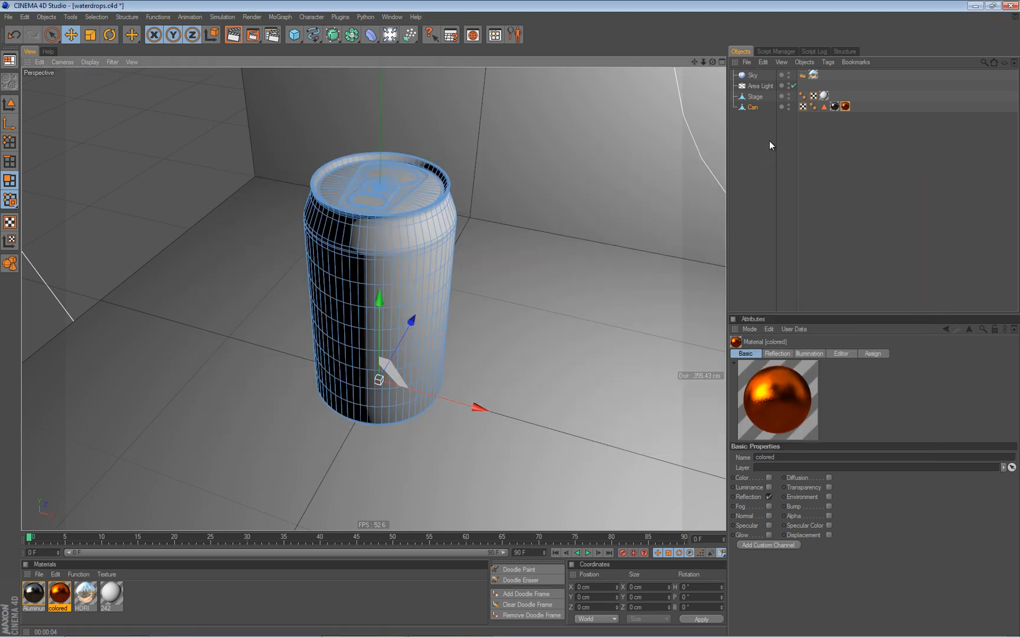
left_click(759, 125)
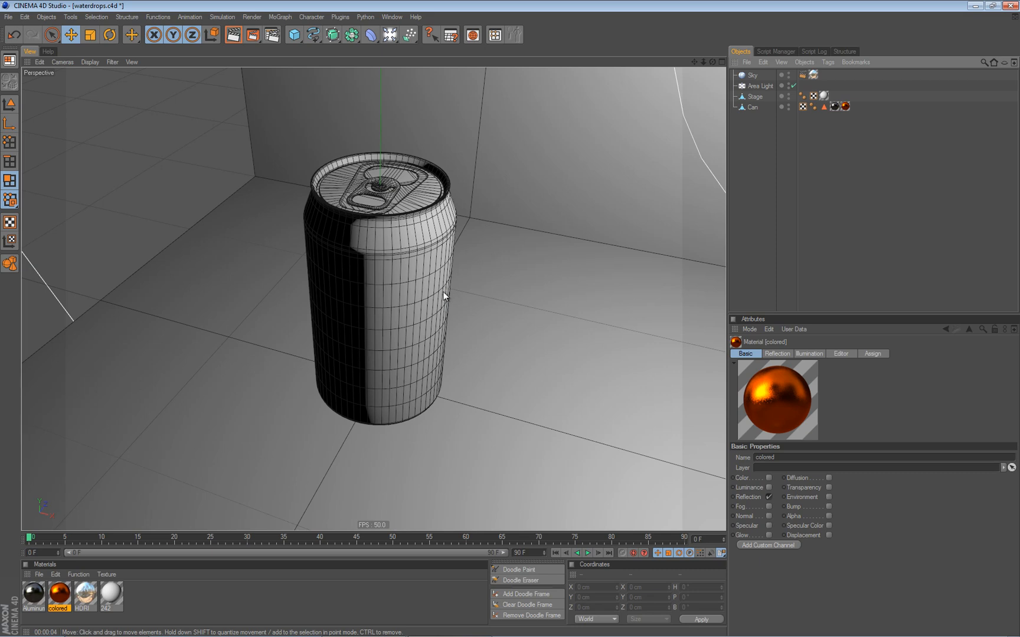
- Add a sphere primitive to the scene and hide the Can object in the viewport
left_click(294, 37)
left_click(380, 45)
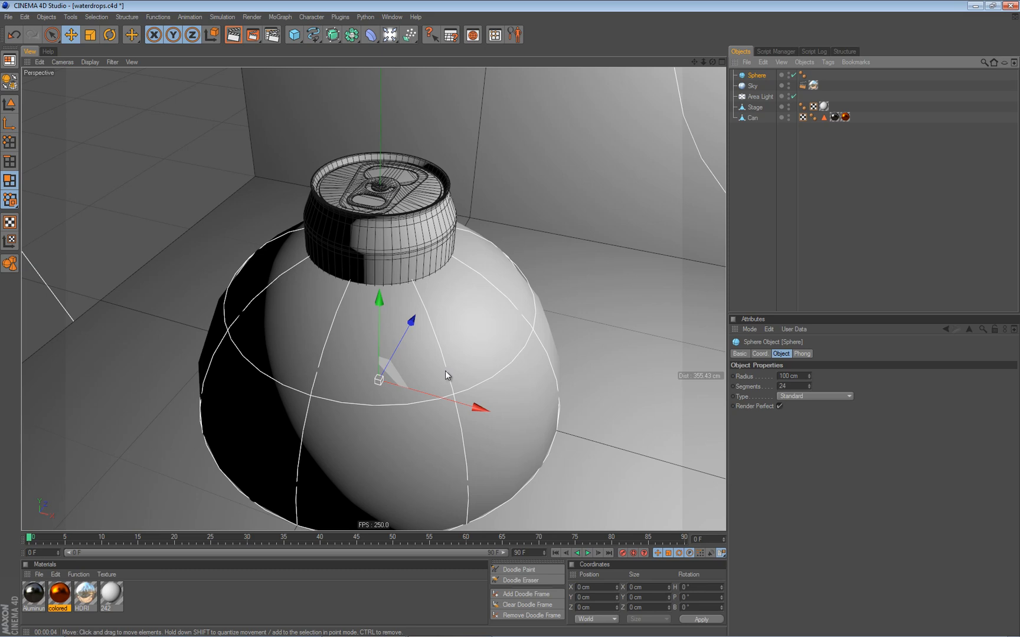
left_click(789, 115)
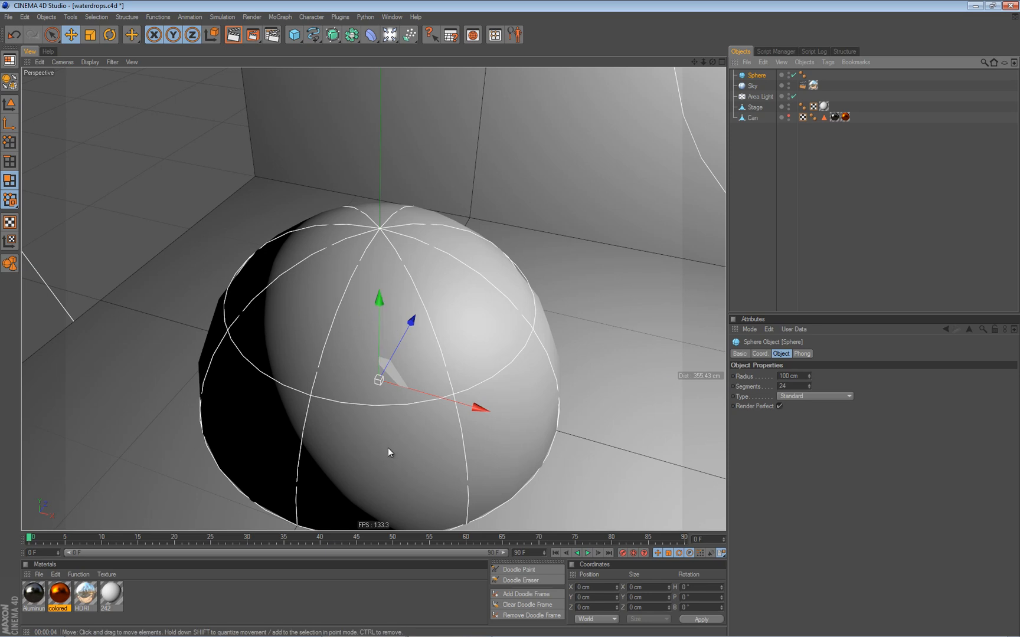
- Set the sphere's radius to 0.5 cm and its segments to 10, and show the can in the viewport again
left_click(797, 376)
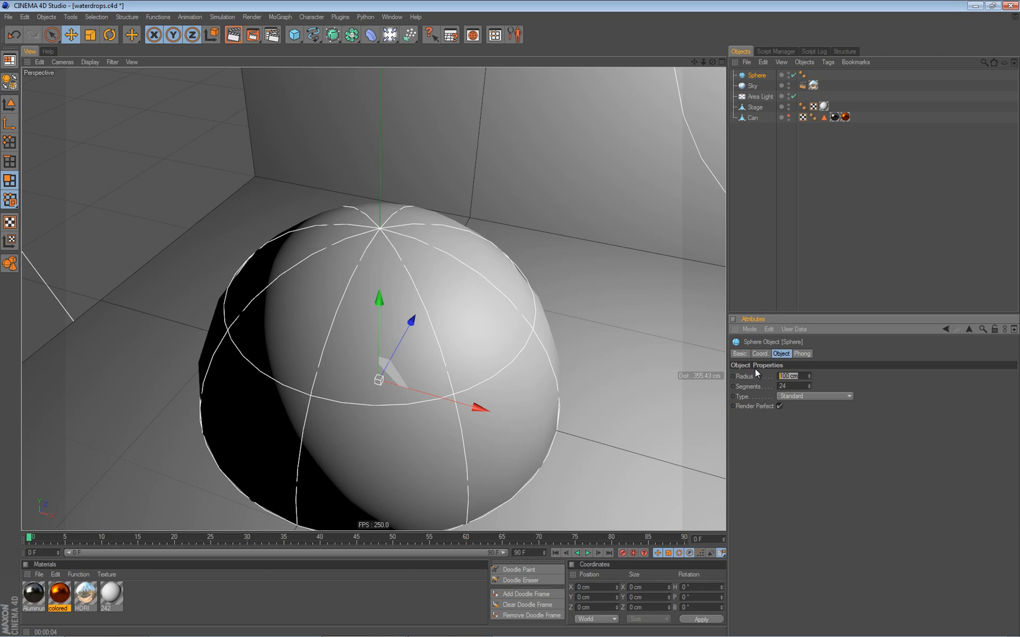
type("1")
key("Return")
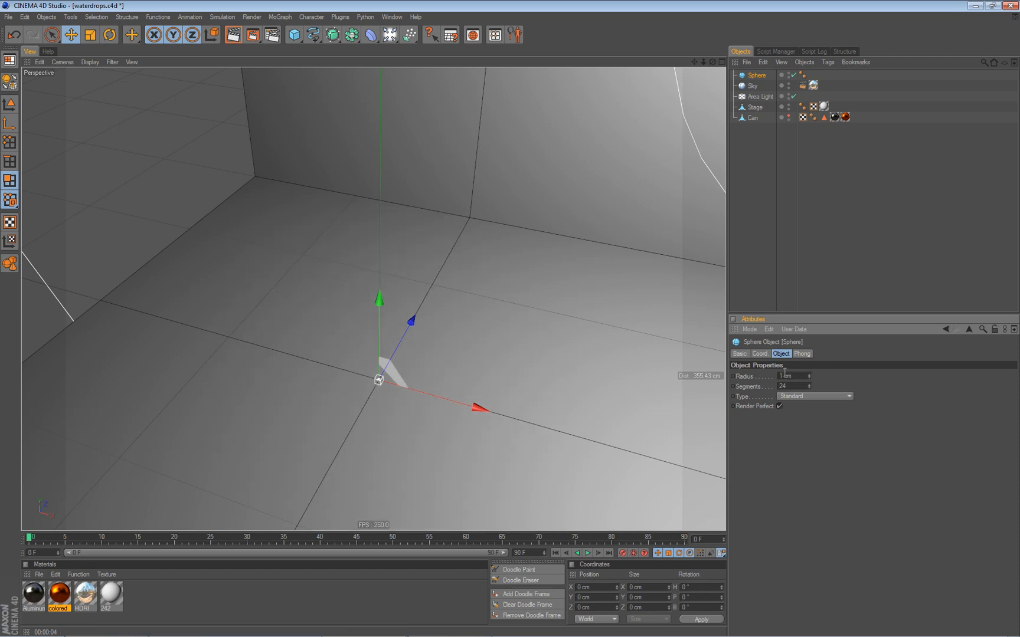
left_click(813, 285)
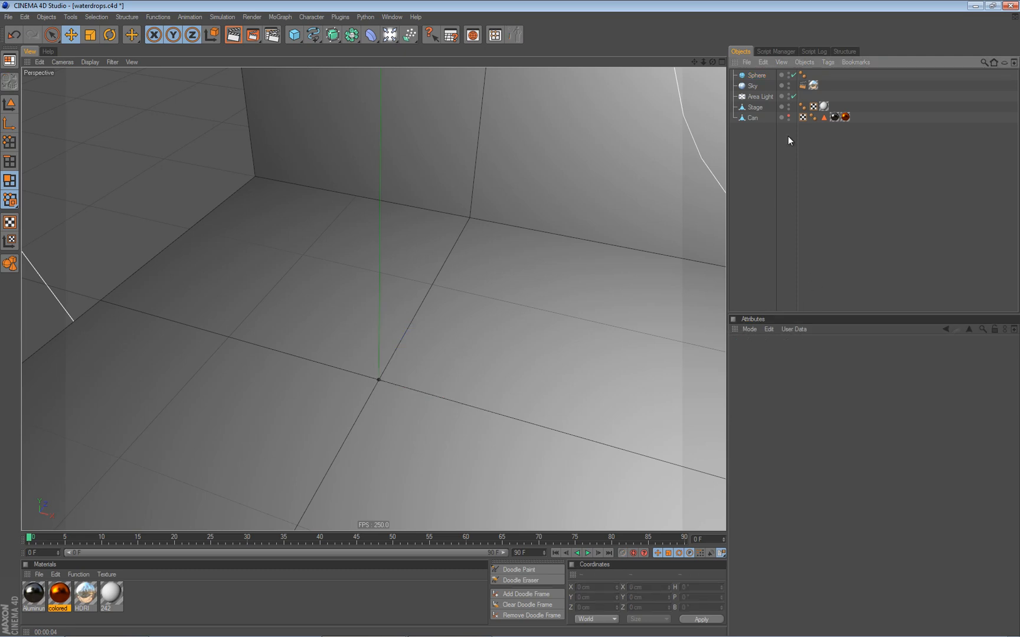
left_click(756, 76)
left_click(793, 376)
type("0")
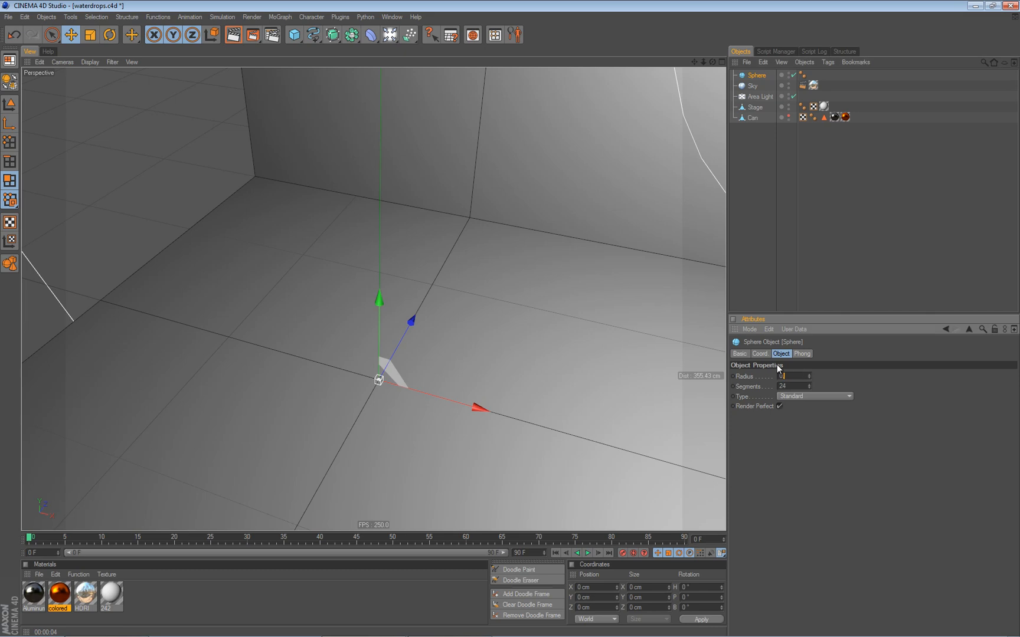
type(".5")
key("Return")
left_click_drag(790, 386, 772, 384)
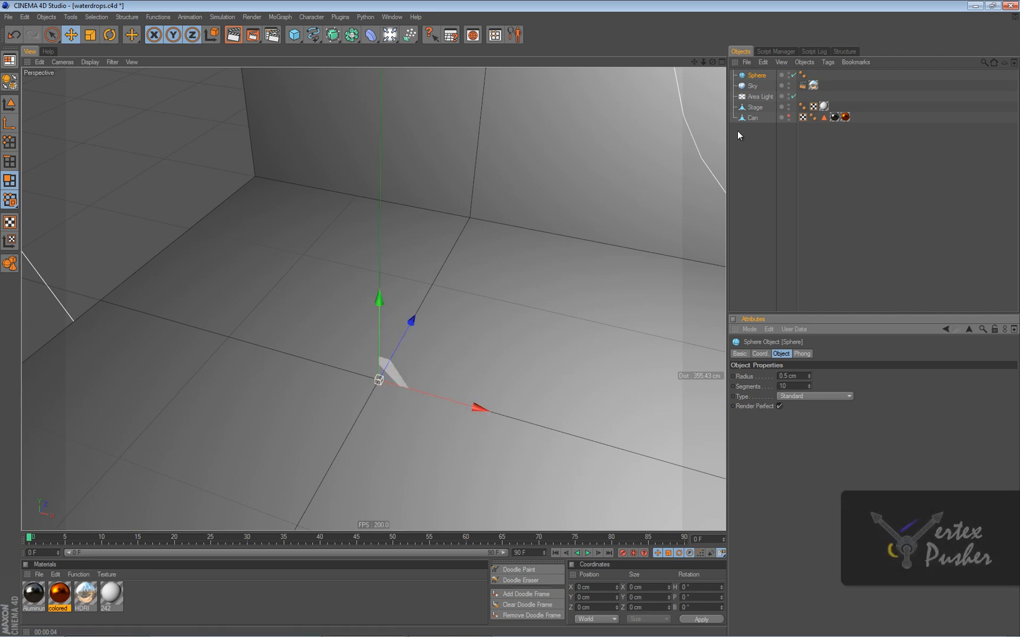
left_click(788, 116)
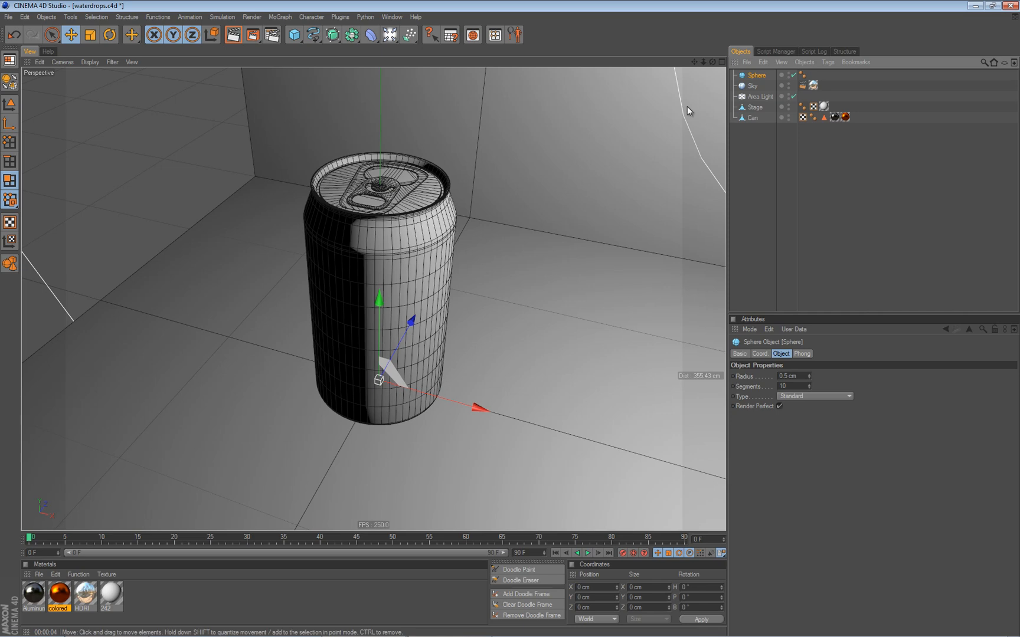
- Rename the sphere "waterdrop" and wrap it in a new MoGraph Cloner as its child
double_click(756, 76)
type("waterdrop")
key("Return")
left_click(280, 17)
key("alt")
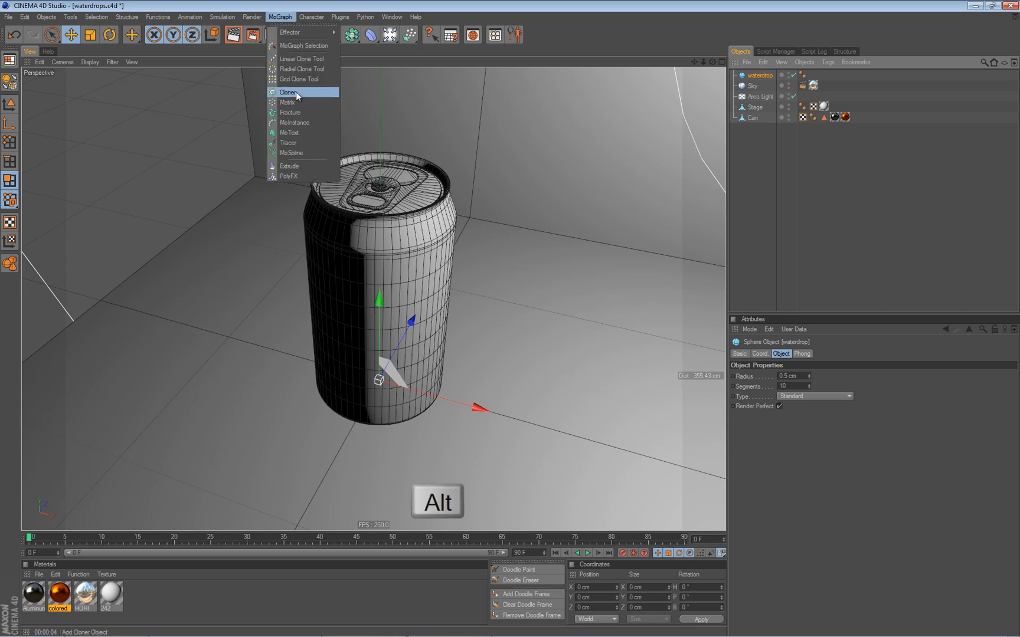
left_click(295, 92, "alt")
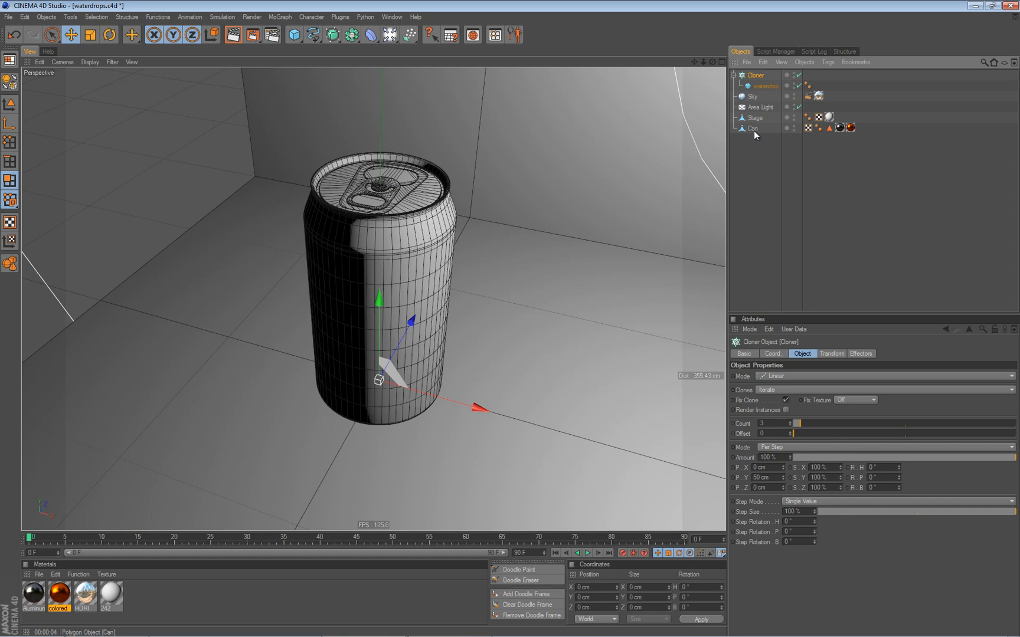
- Set the Cloner's mode to Object and assign Can as the object to clone onto
left_click(773, 376)
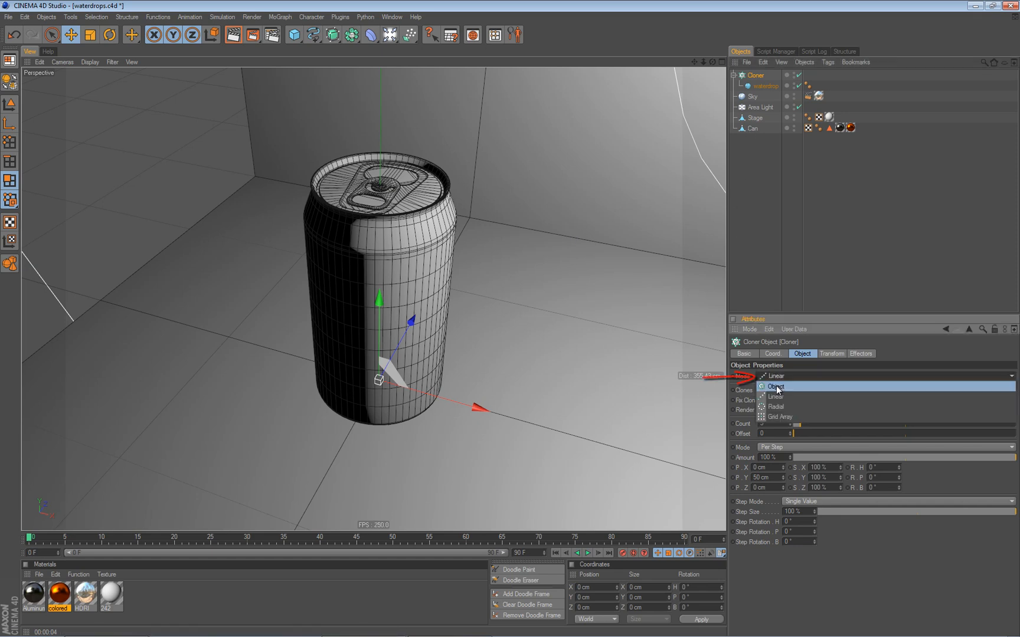
left_click(776, 388)
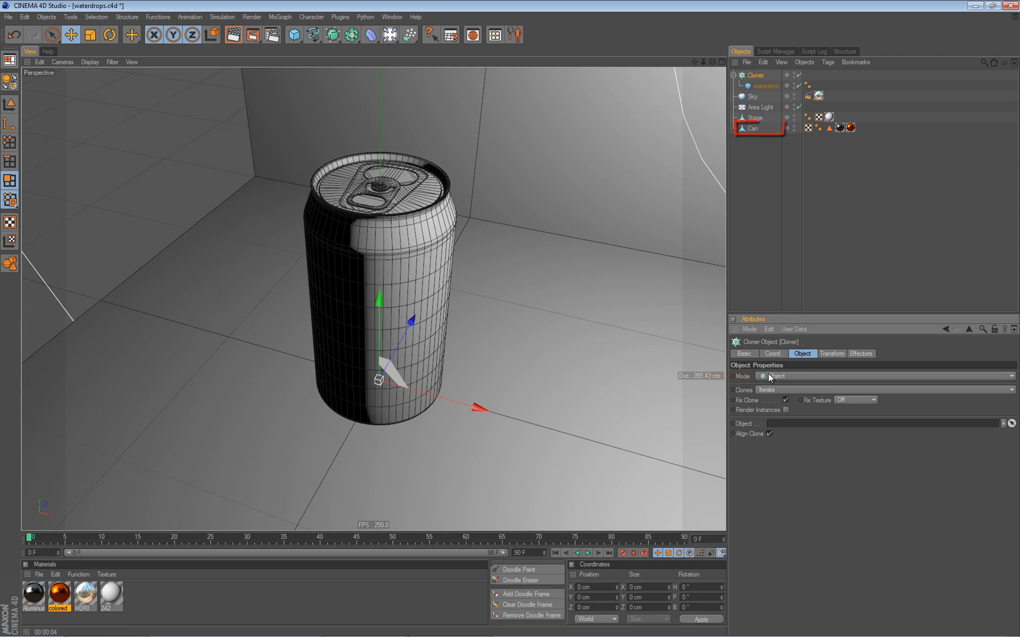
left_click_drag(754, 129, 755, 128)
left_click_drag(689, 200, 774, 422)
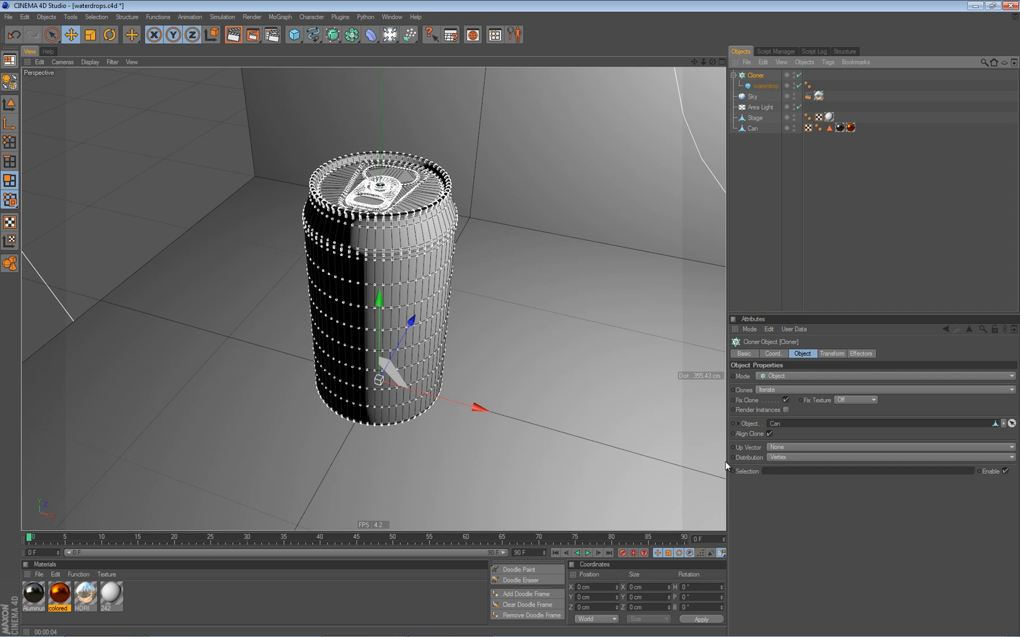
- Try the Edge and Polygon Center distributions for the waterdrop clones on the can
left_click(777, 457)
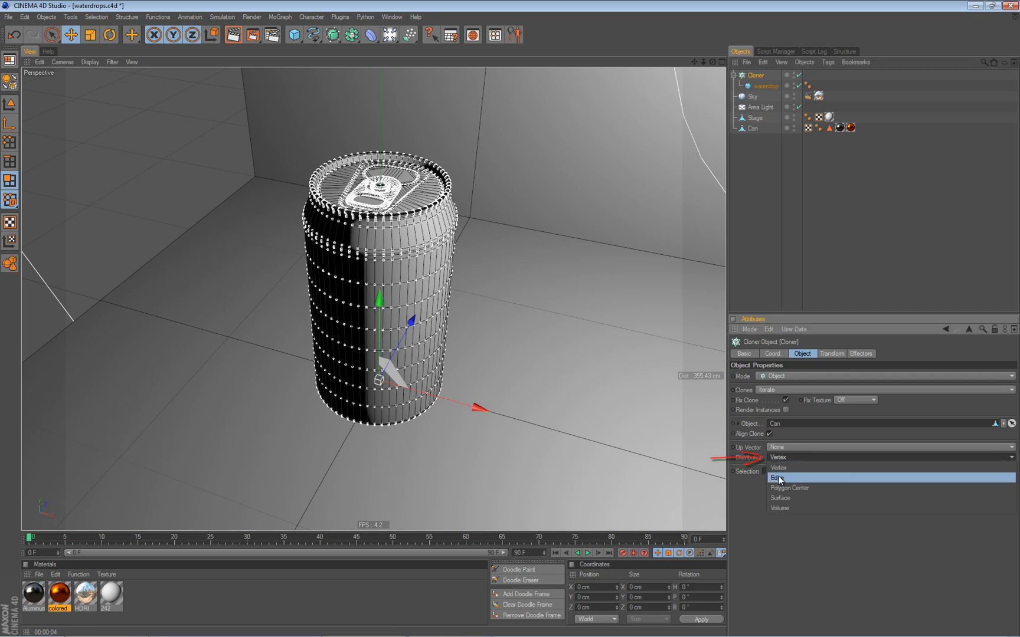
left_click(778, 478)
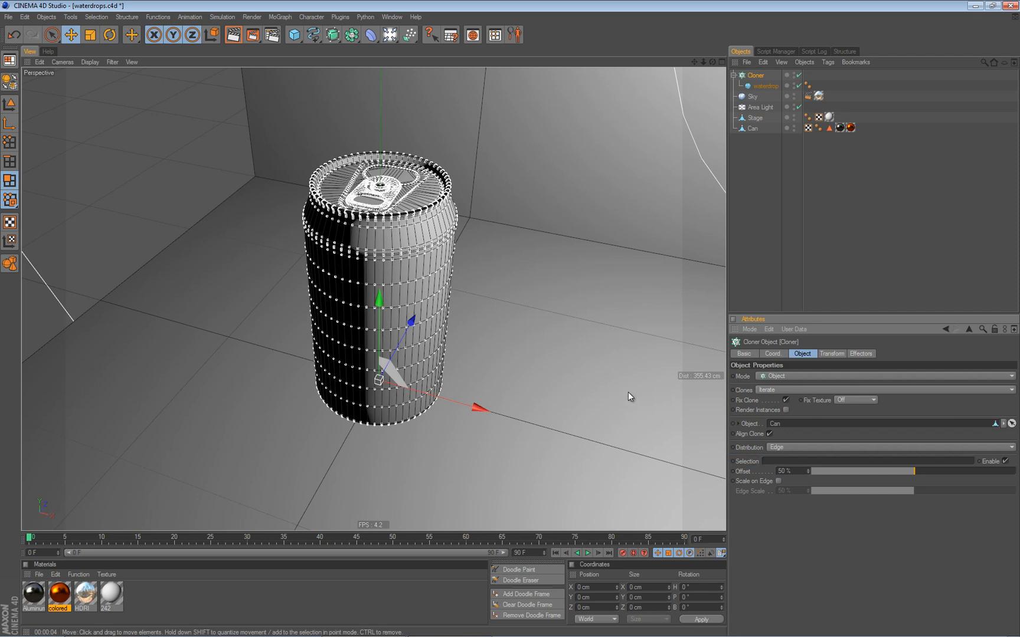
left_click(788, 447)
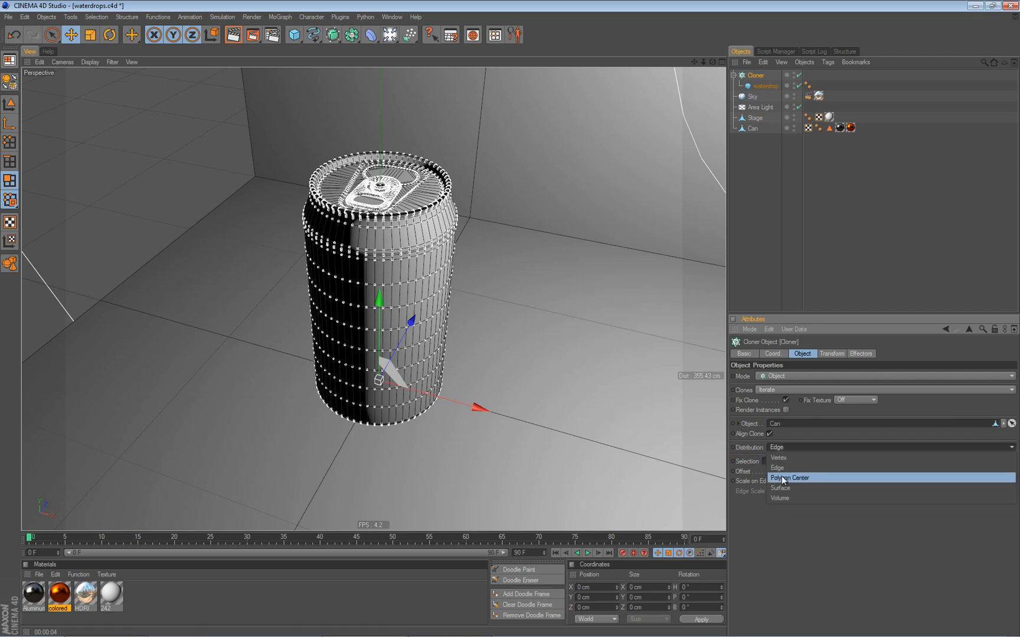
left_click(782, 478)
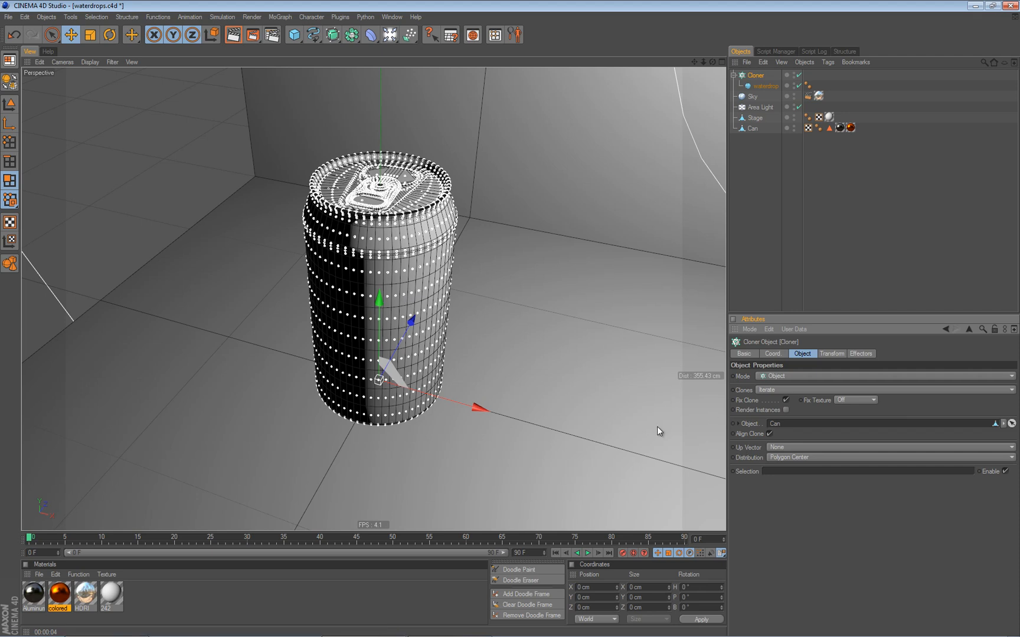
- Set the Cloner's distribution to Surface with a clone count of 200
left_click(781, 457)
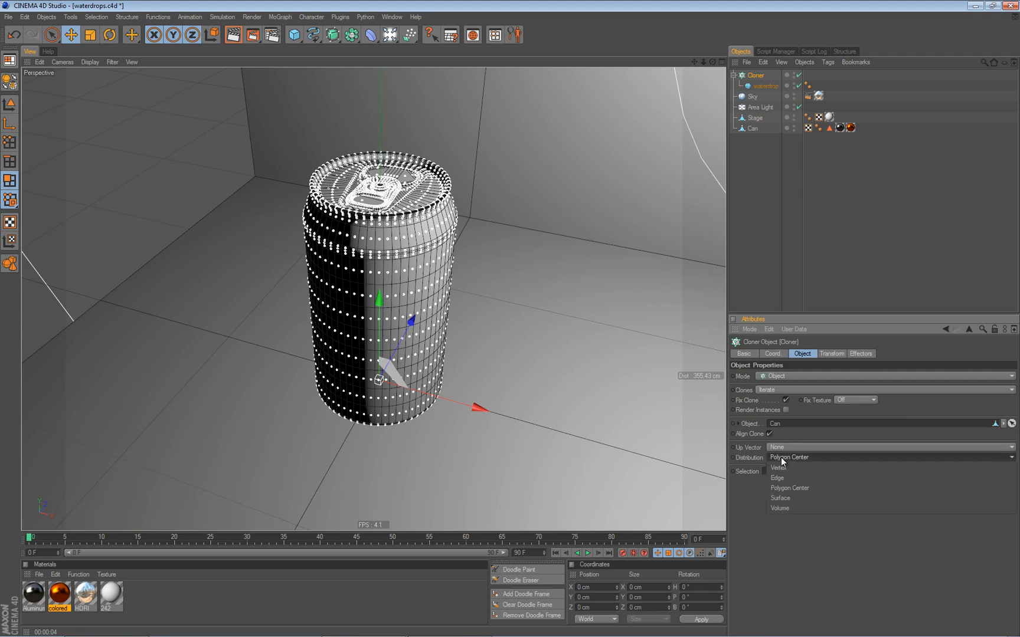
left_click(780, 499)
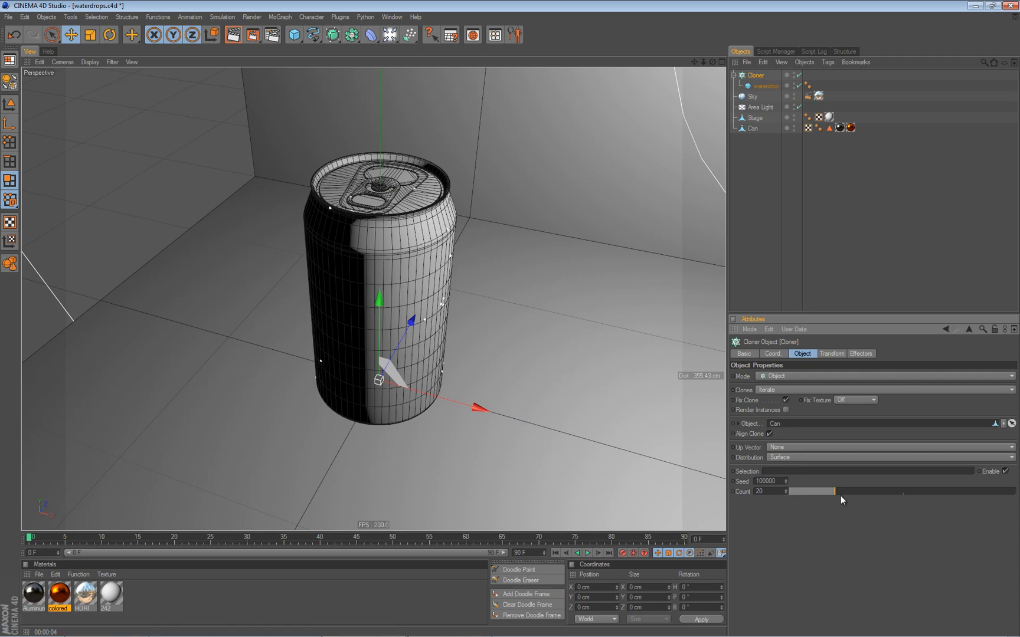
left_click_drag(831, 491, 1016, 494)
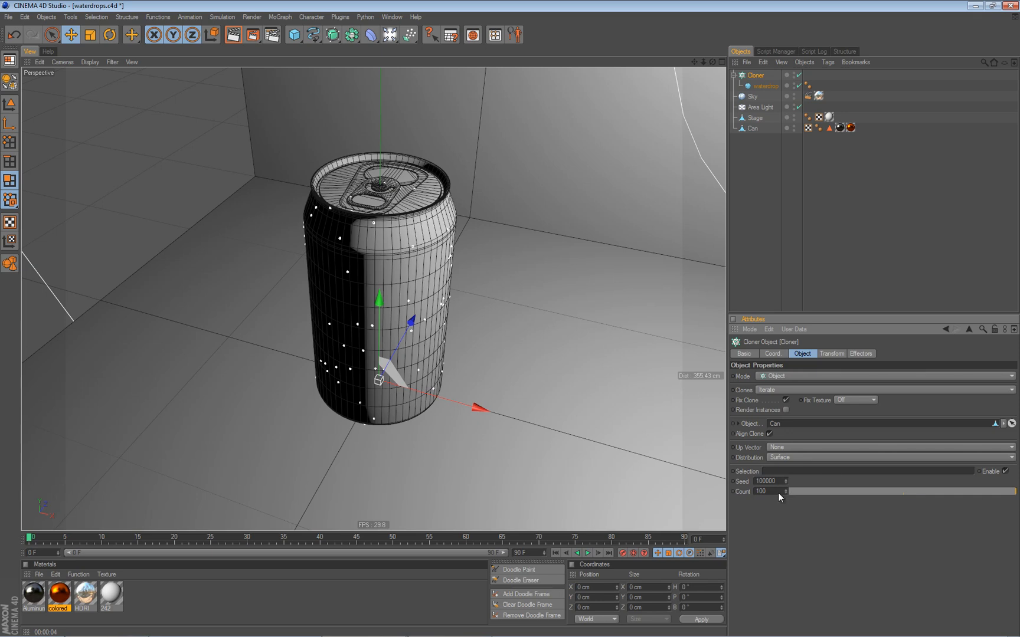
double_click(760, 491)
type("200")
key("Return")
- Step the Cloner's seed down and back up to 100000 to compare random drop arrangements on the can
left_click(787, 481)
left_click(786, 483)
left_click(784, 483)
left_click(785, 484)
left_click(784, 484)
left_click(784, 484)
left_click(784, 483)
left_click(784, 483)
left_click(783, 483)
left_click(783, 484)
left_click(784, 483)
left_click(784, 483)
left_click(784, 483)
left_click(784, 483)
left_click(786, 484)
left_click(786, 479)
left_click(785, 479)
left_click(786, 479)
left_click(785, 480)
left_click(785, 480)
left_click(785, 480)
left_click(785, 479)
left_click(786, 479)
left_click(786, 479)
left_click(785, 479)
left_click(786, 479)
left_click(785, 479)
left_click(784, 479)
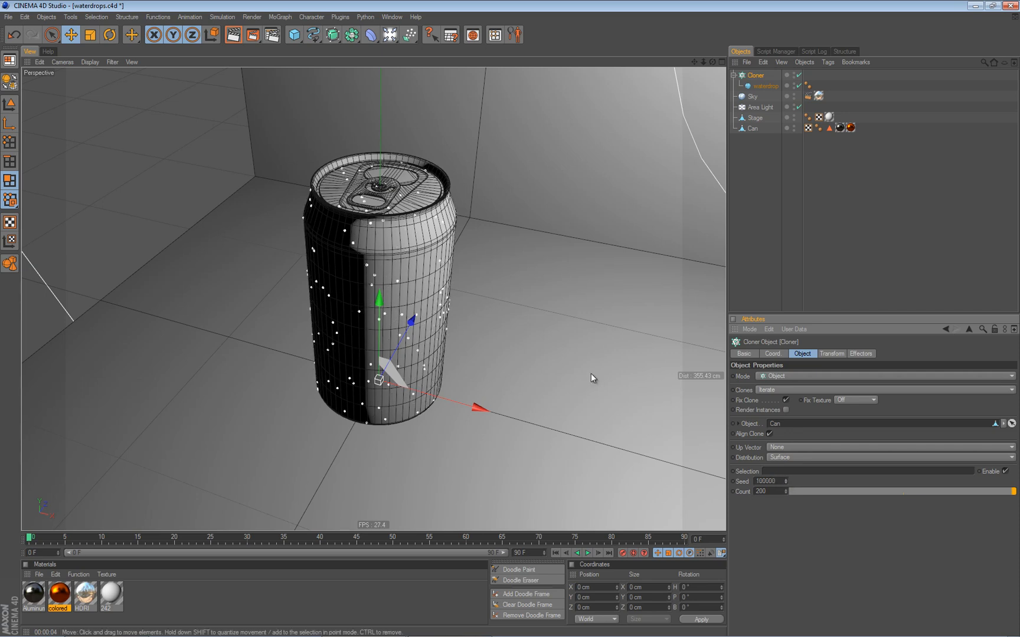
- Deselect the Cloner and briefly preview the drops on the can in an interactive render region
left_click(746, 257)
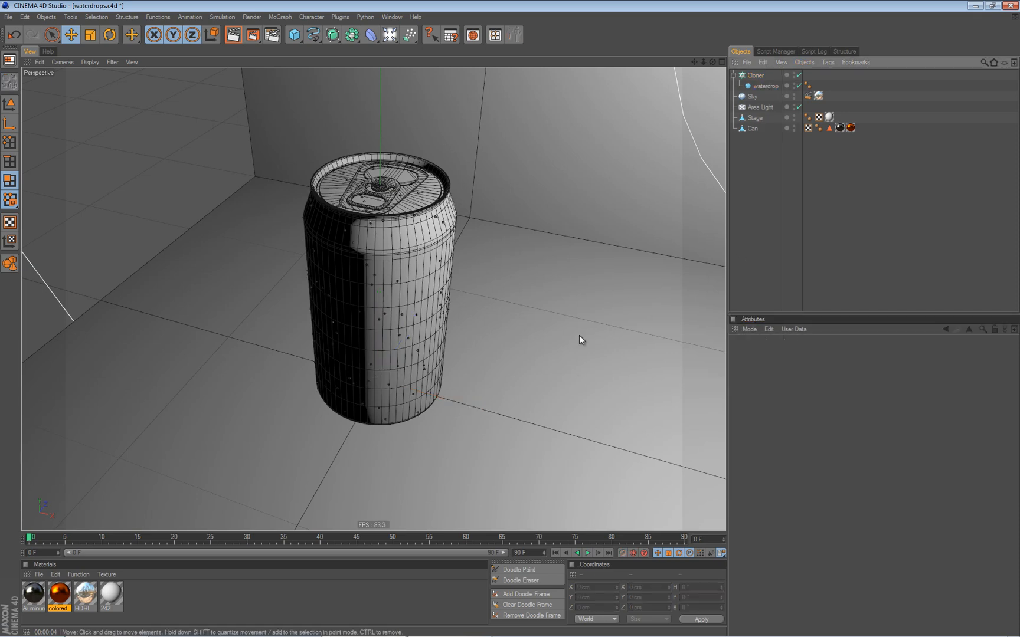
key("alt+r")
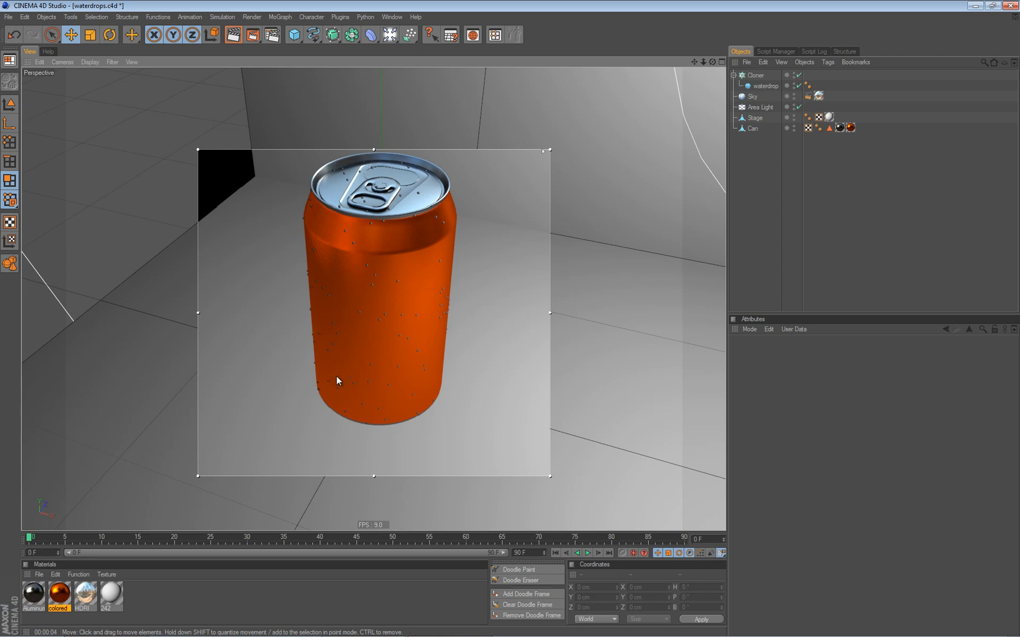
key("alt+r")
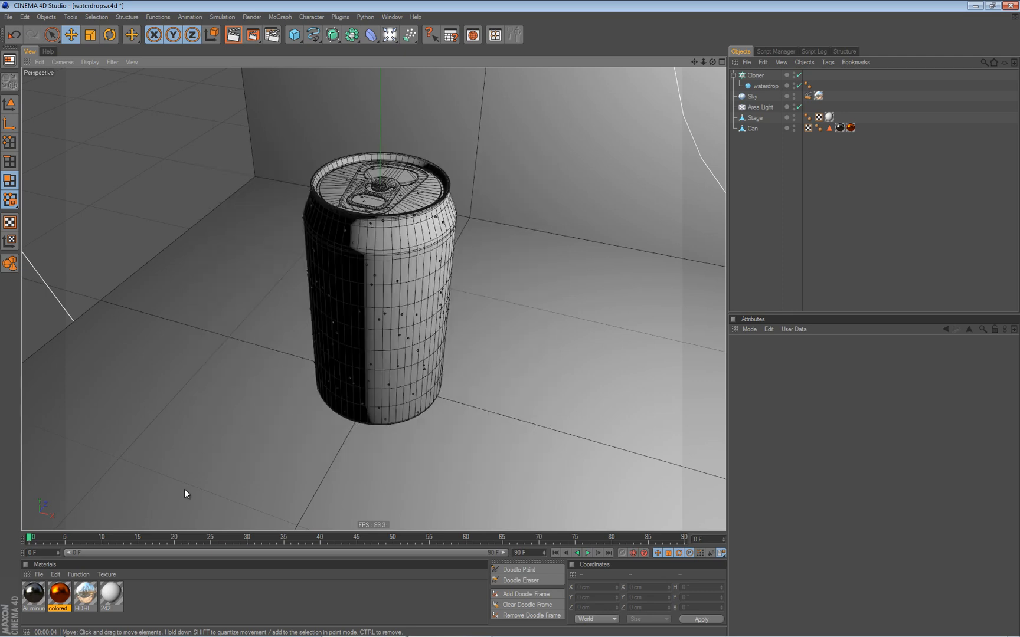
- Create a new material and name it "Water"
double_click(138, 603)
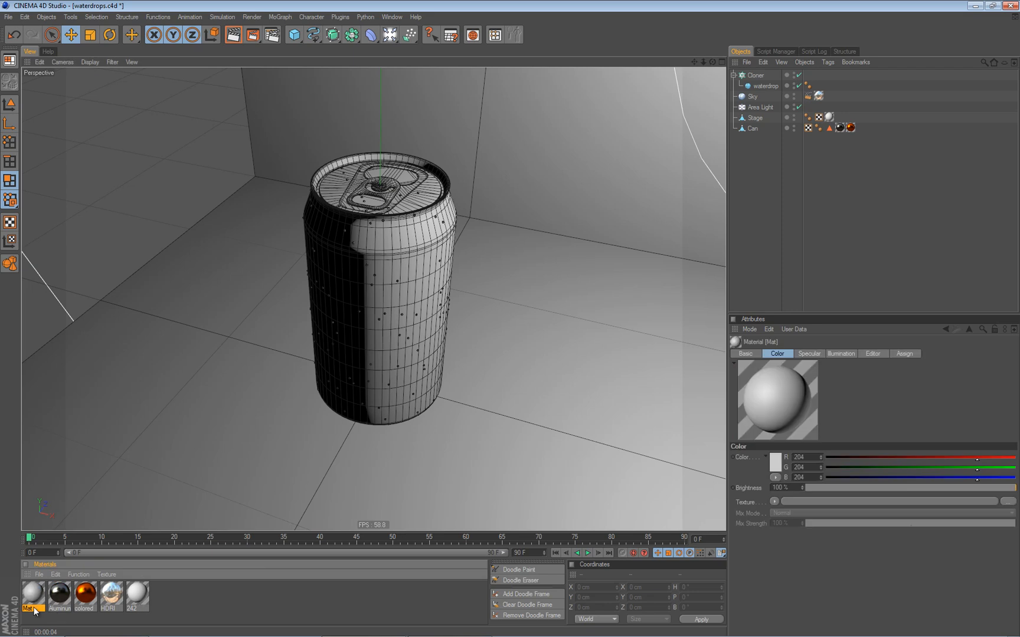
double_click(34, 609)
type("Wate")
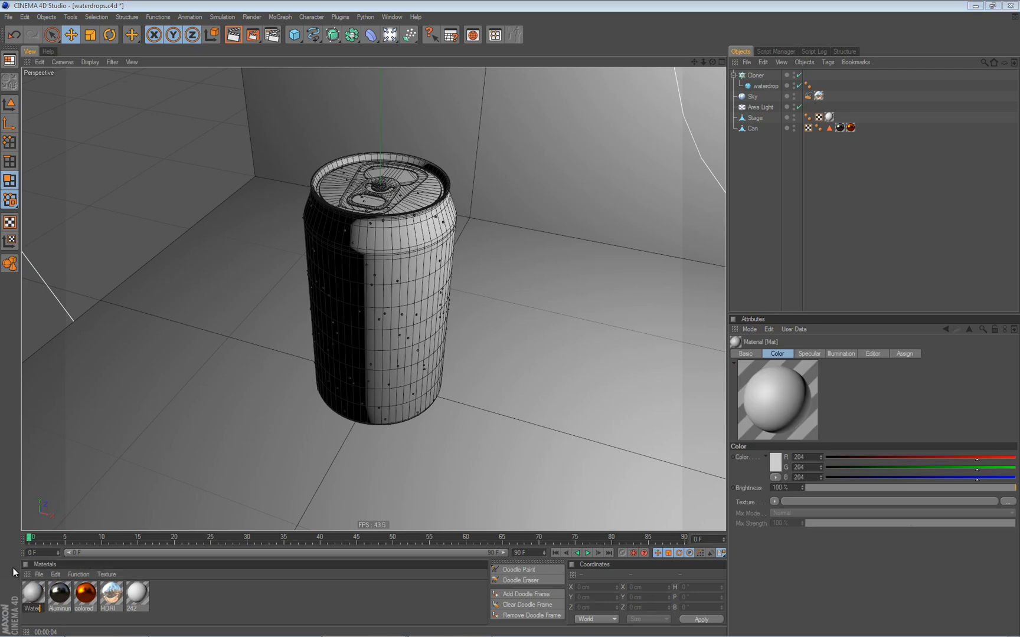
type("r")
key("Return")
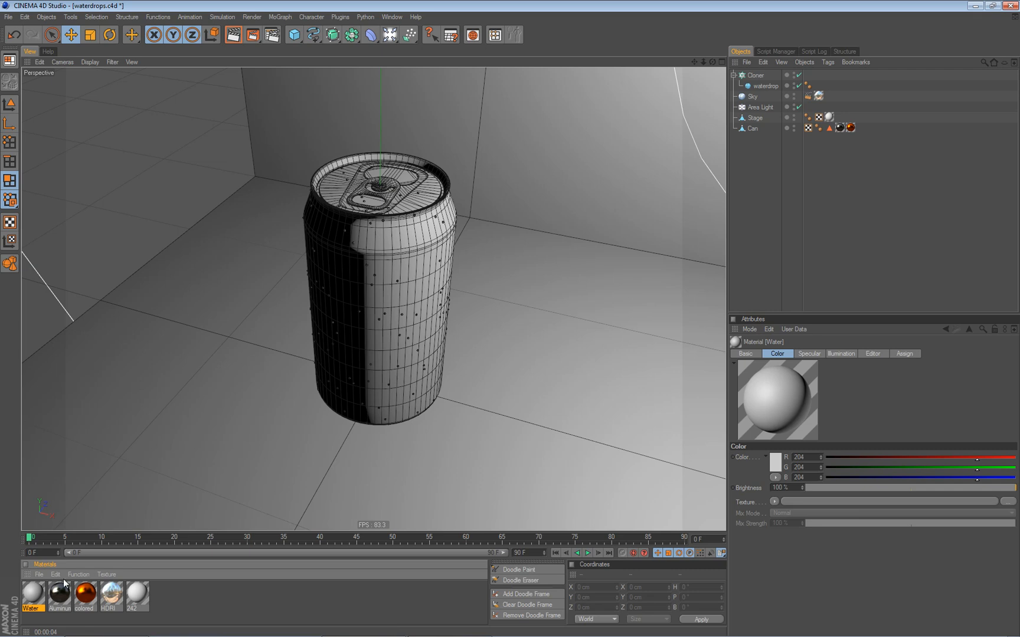
- Disable the Color and Specular channels of the Water material
double_click(33, 595)
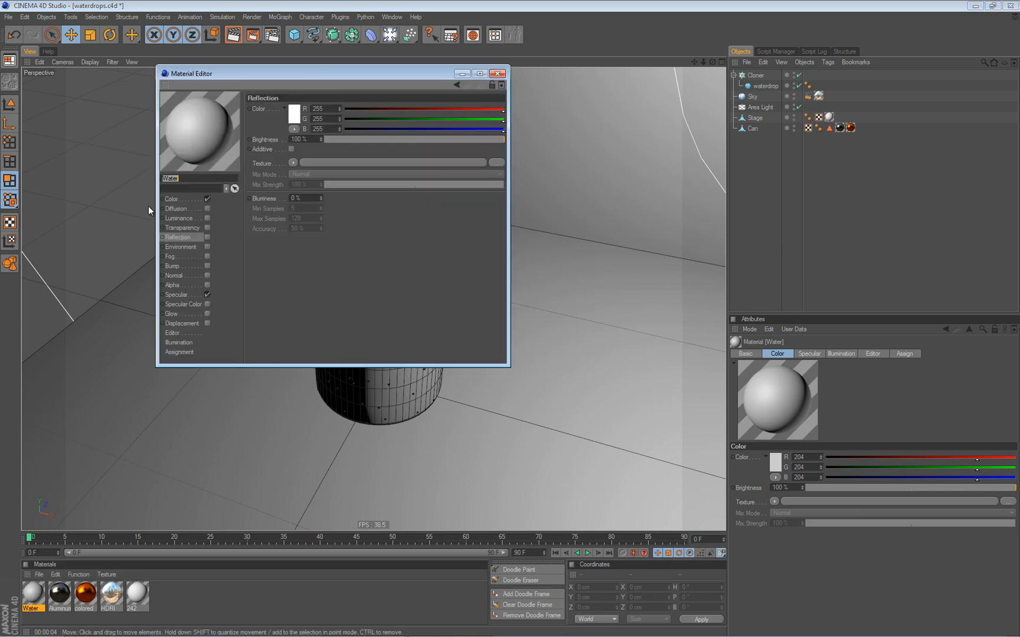
left_click(207, 199)
left_click(208, 294)
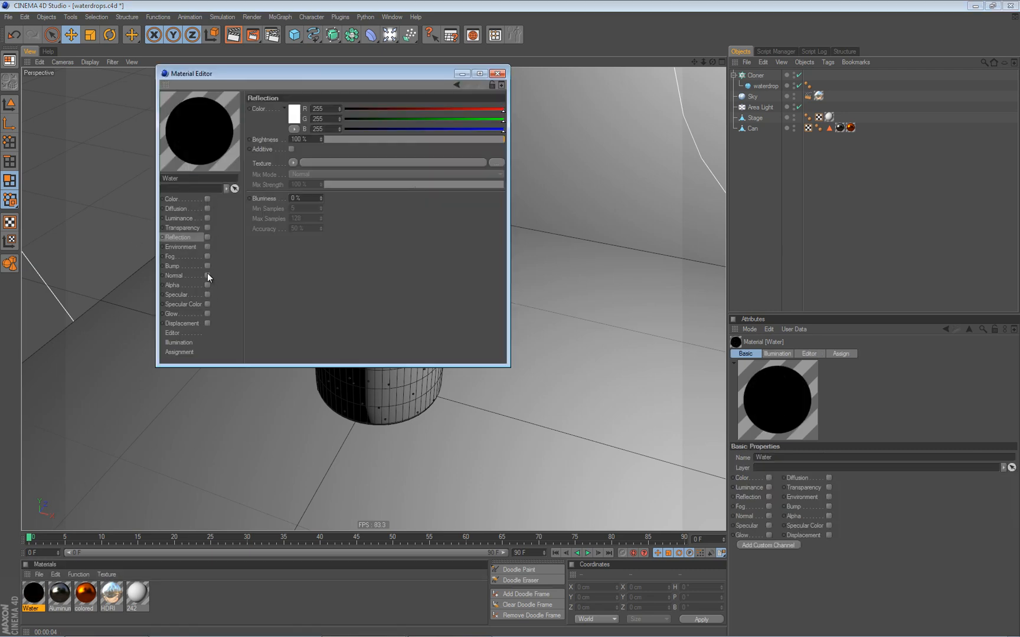
- Enable the Transparency channel of the Water material and set its refraction to 1.52
left_click(207, 228)
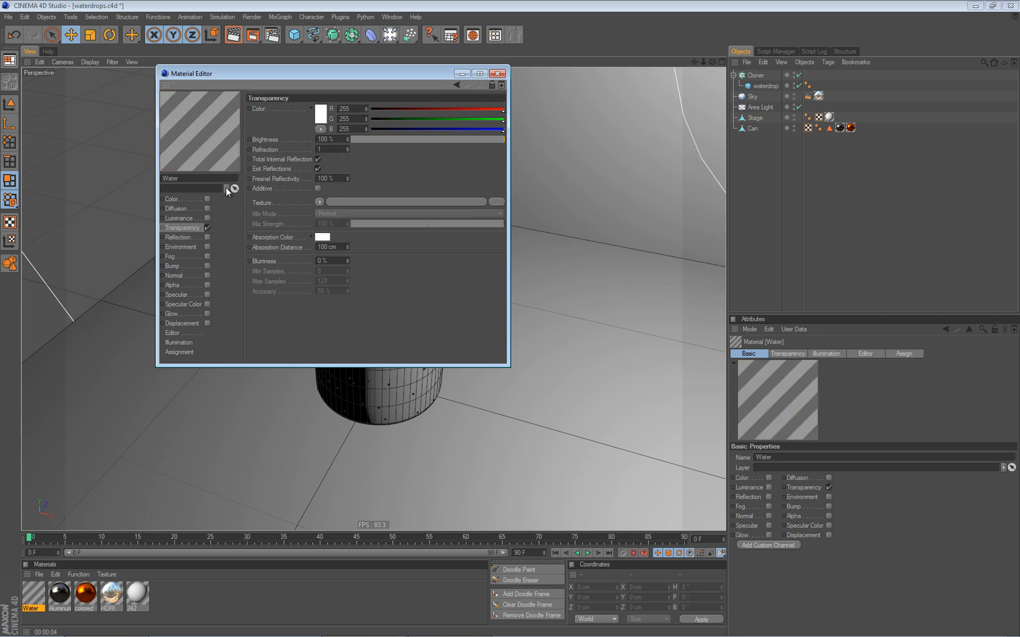
left_click(327, 150)
type("1.52")
key("Return")
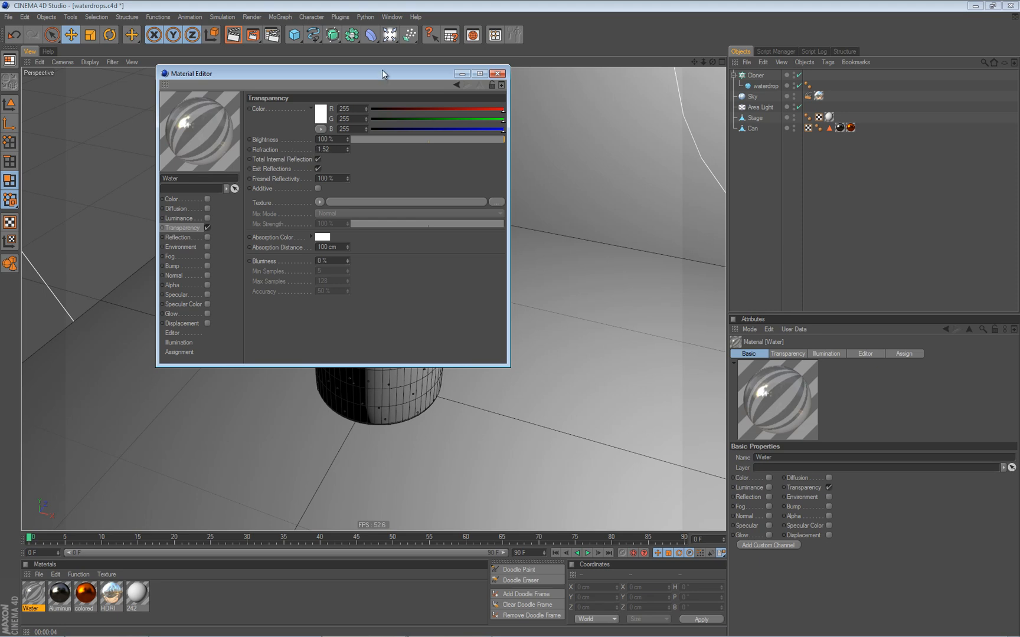
- Apply the Water material to the waterdrop sphere and briefly preview it in an interactive render region
left_click_drag(368, 72, 752, 190)
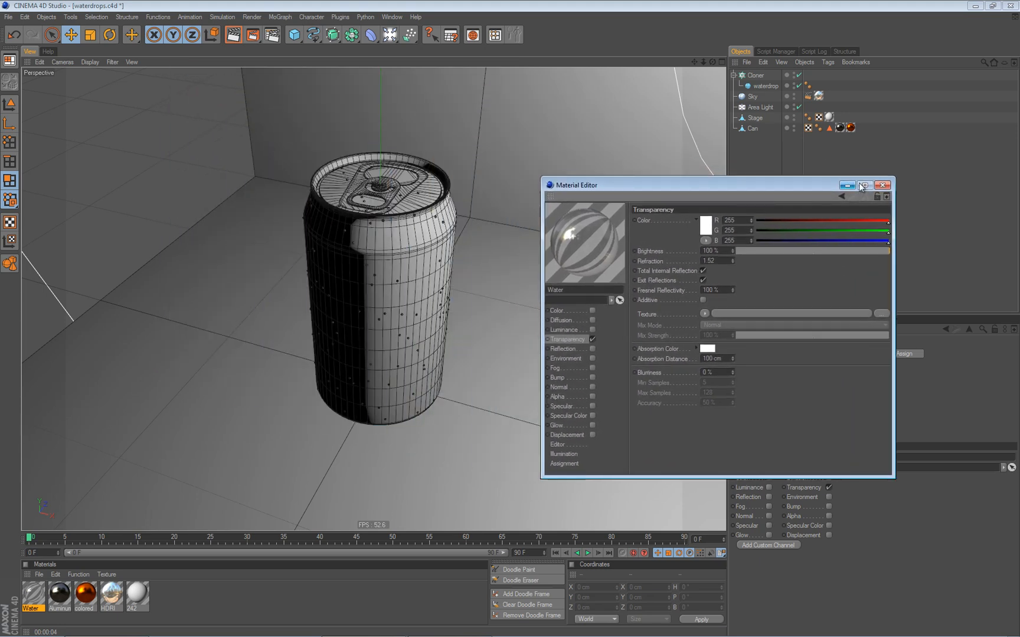
left_click(882, 185)
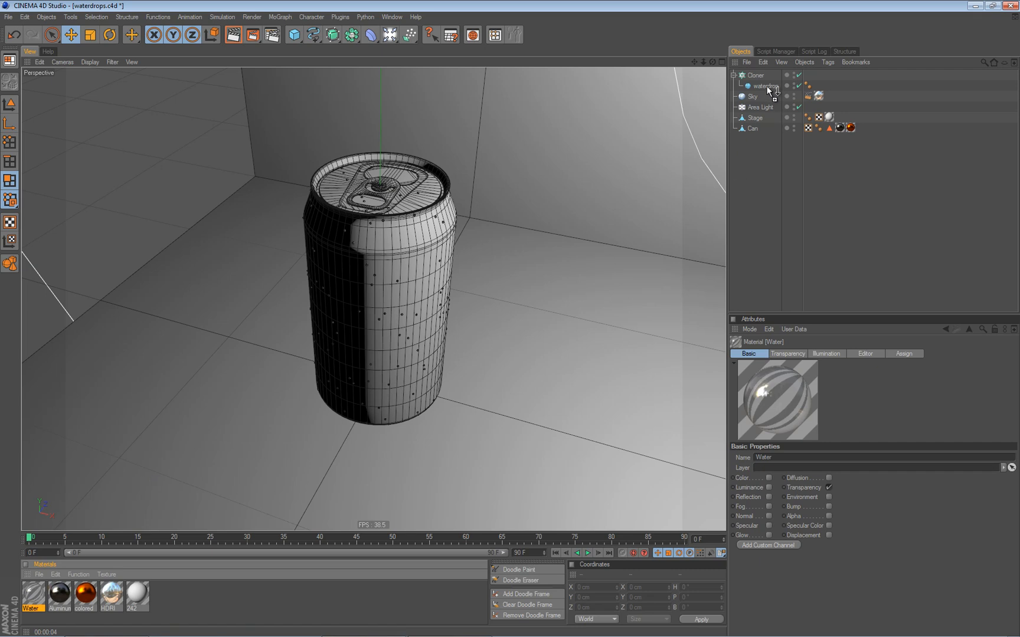
left_click_drag(767, 85, 766, 86)
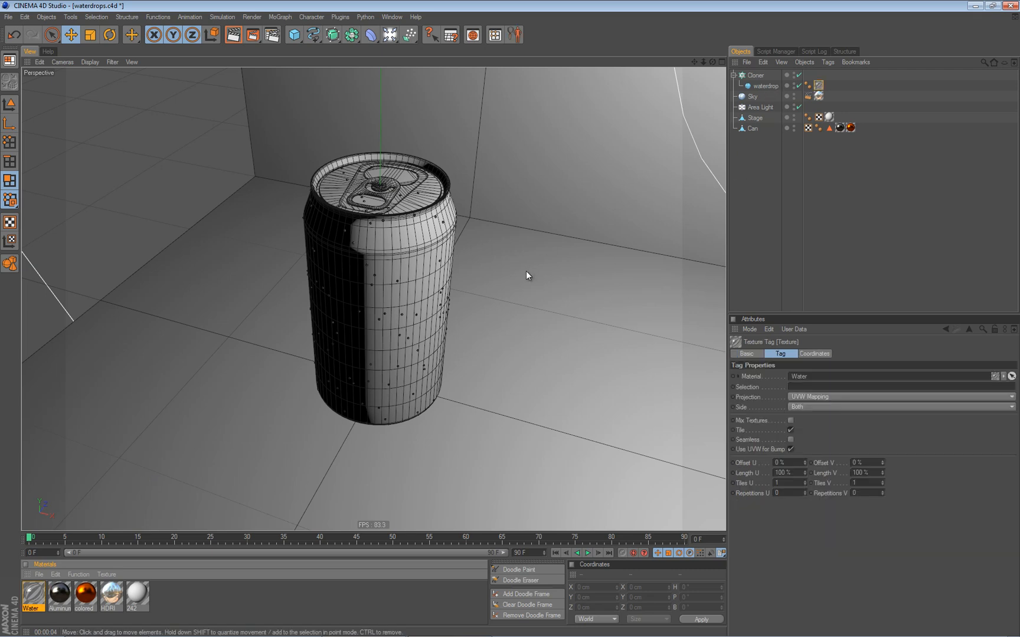
key("alt+r")
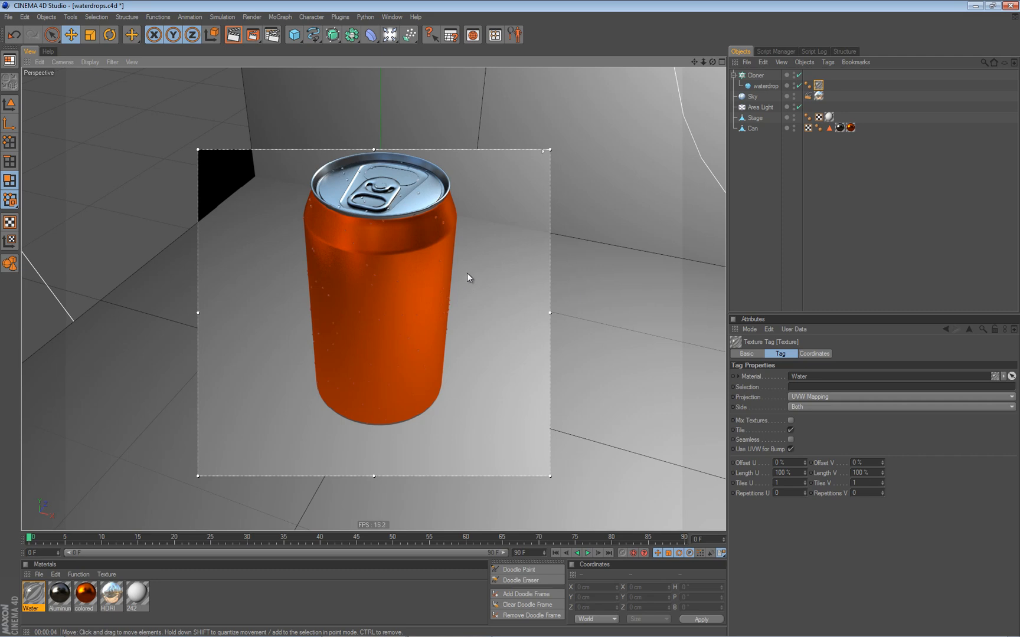
key("alt+r")
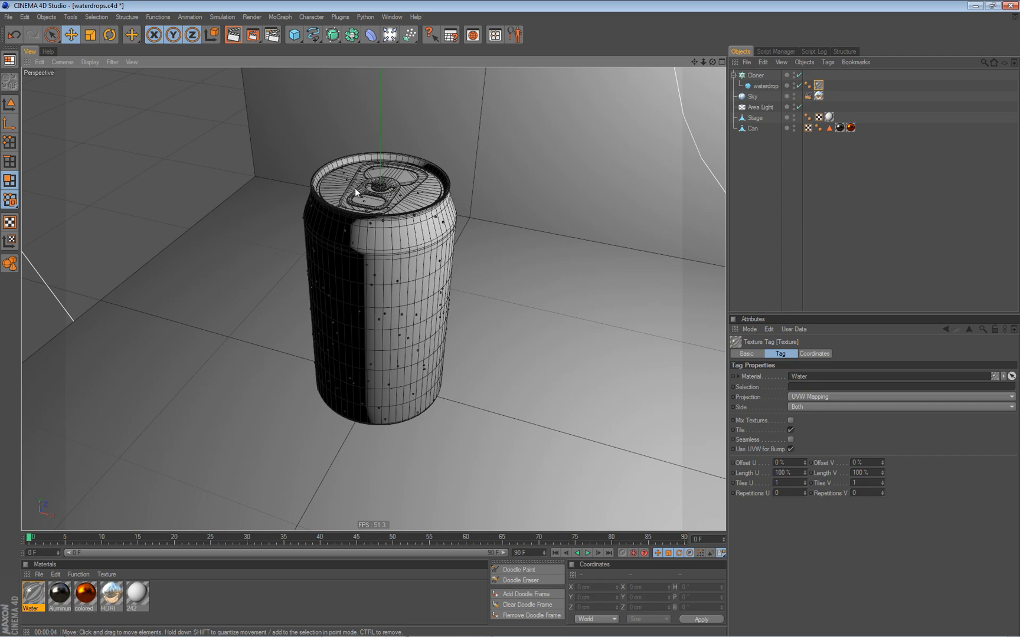
- Add a Random effector and assign it to the Cloner's effectors list
left_click(283, 17)
left_click(281, 33)
left_click(286, 17)
mouse_move(303, 32)
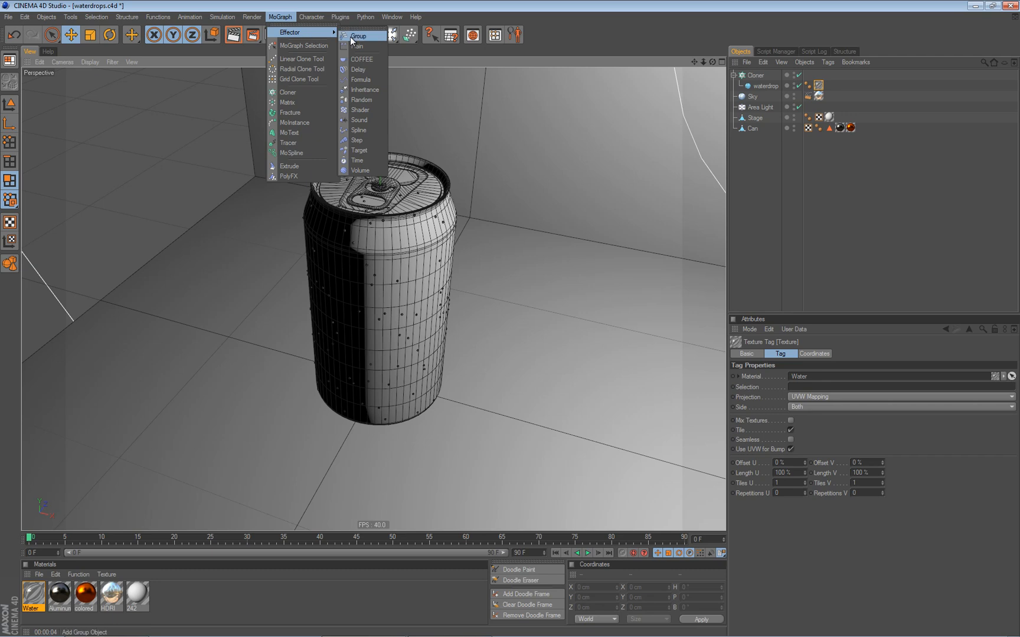
left_click(356, 94)
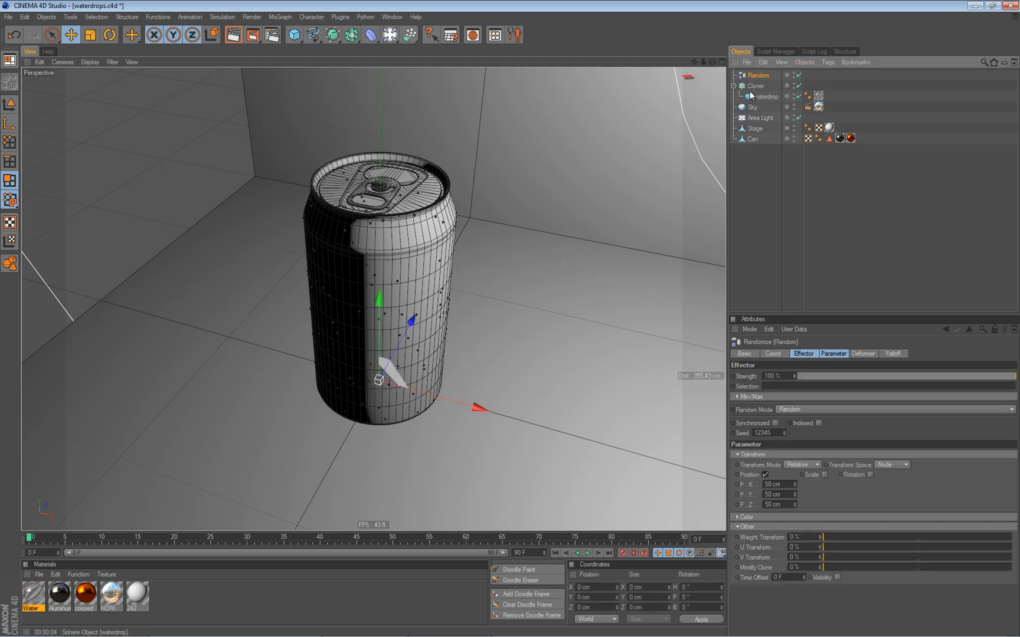
left_click_drag(762, 76, 782, 225)
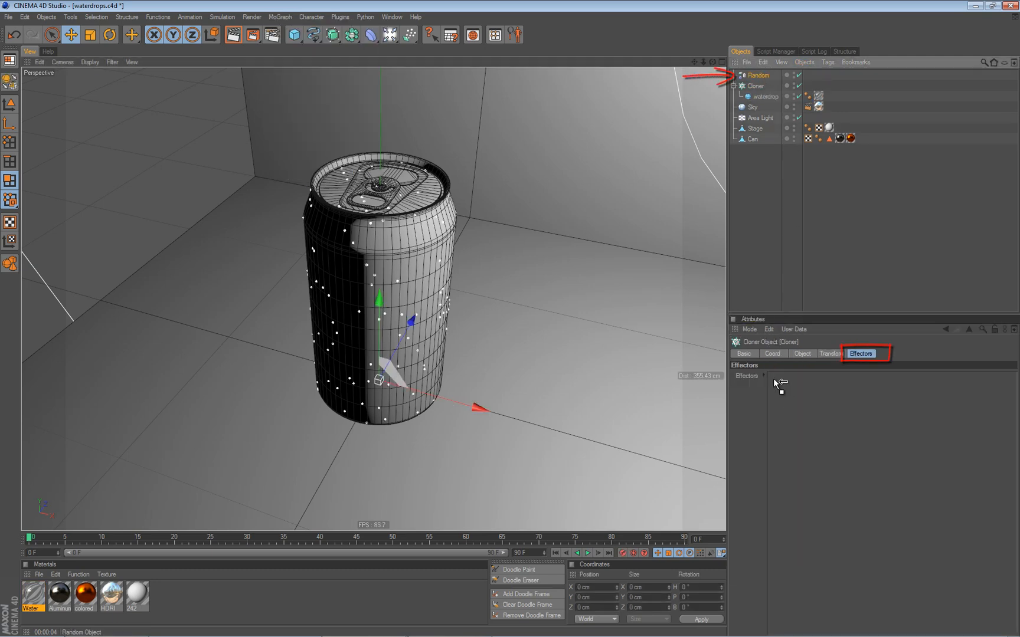
left_click_drag(773, 378, 780, 393)
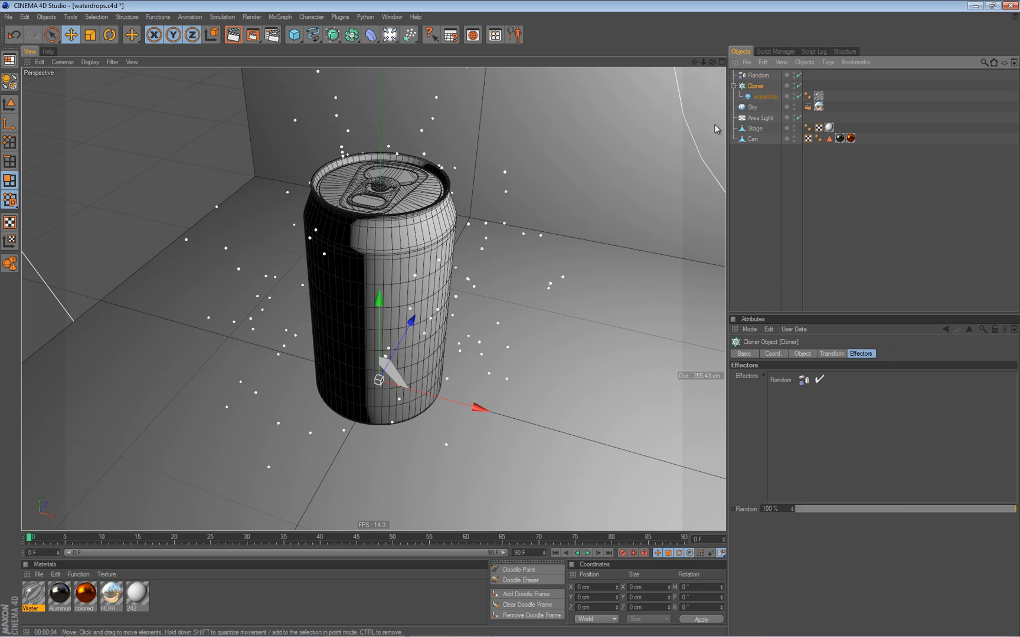
- Switch the Random effector from position to a uniform scale of 1 and preview the drops in an interactive render region
left_click(758, 76)
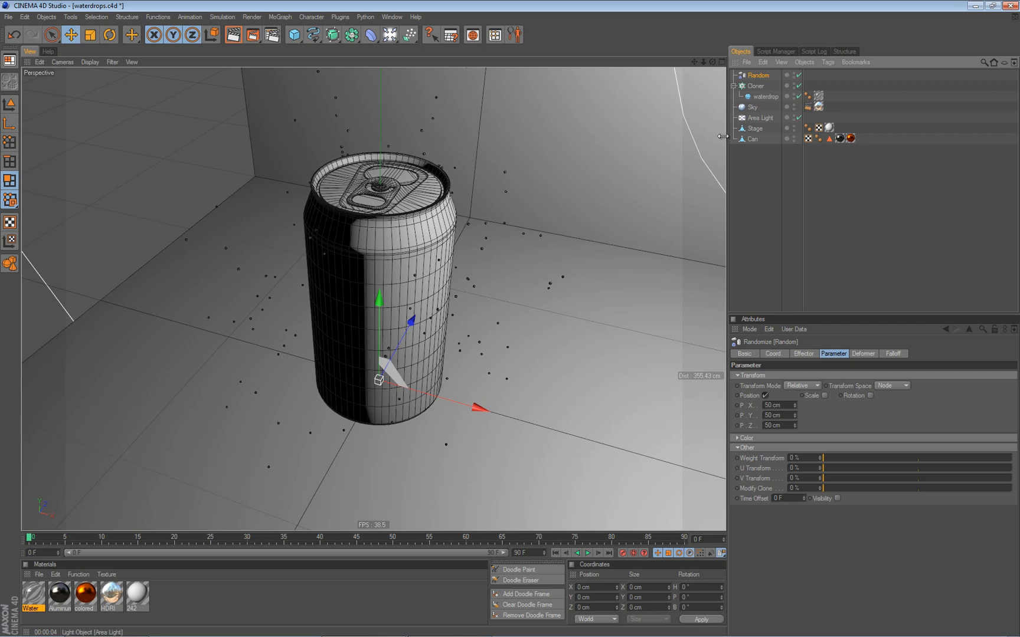
left_click(764, 395)
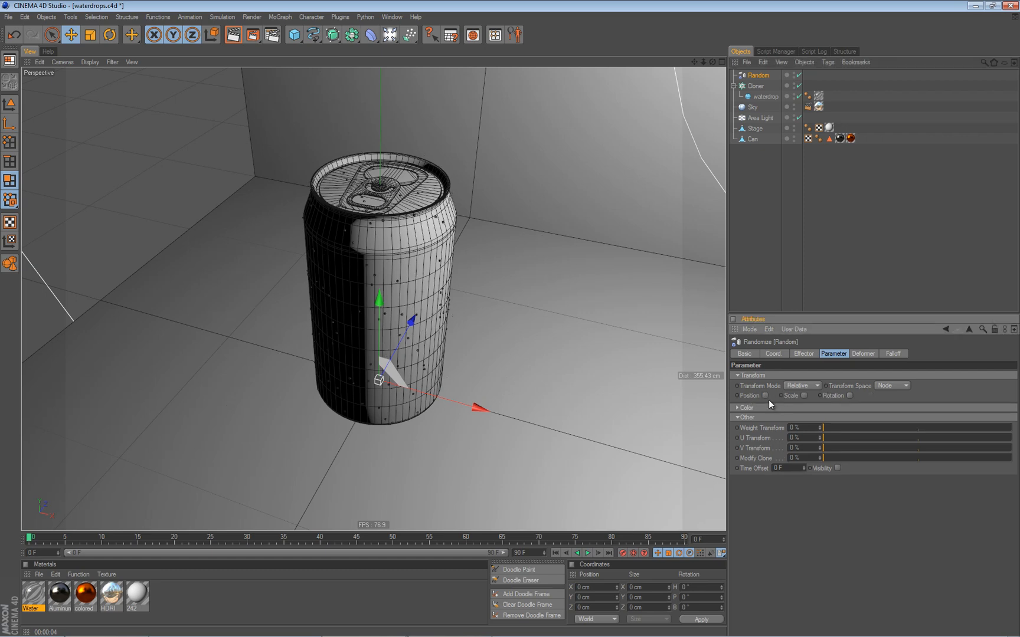
left_click(803, 395)
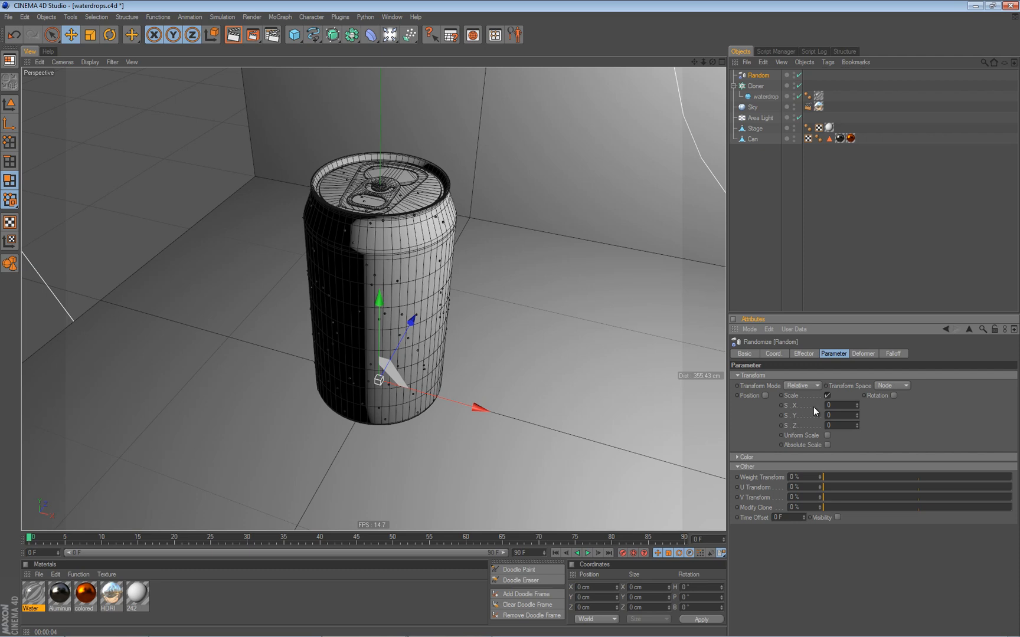
left_click(828, 435)
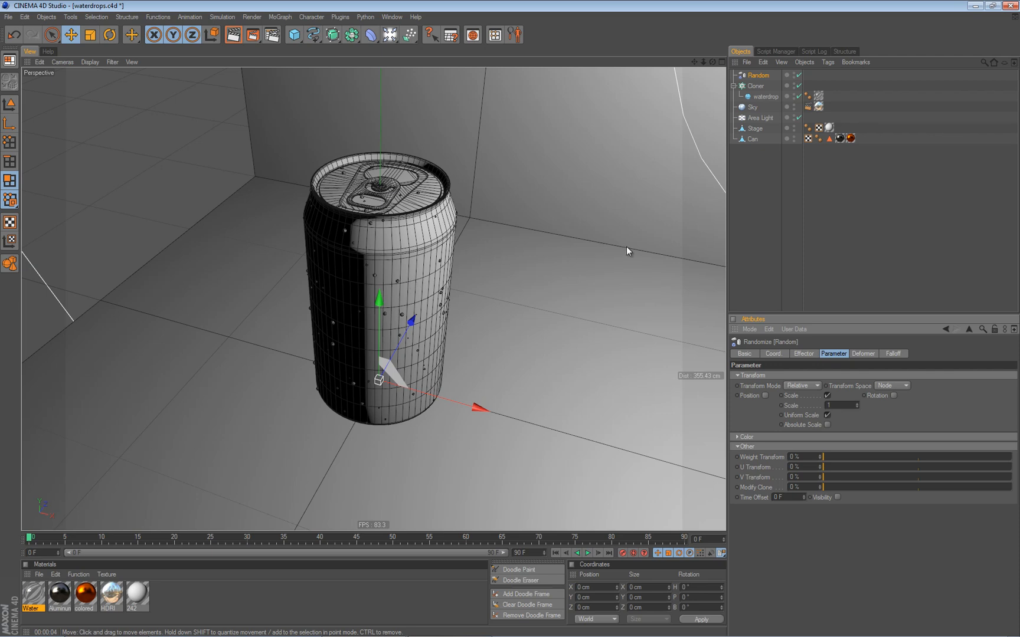
key("alt+r")
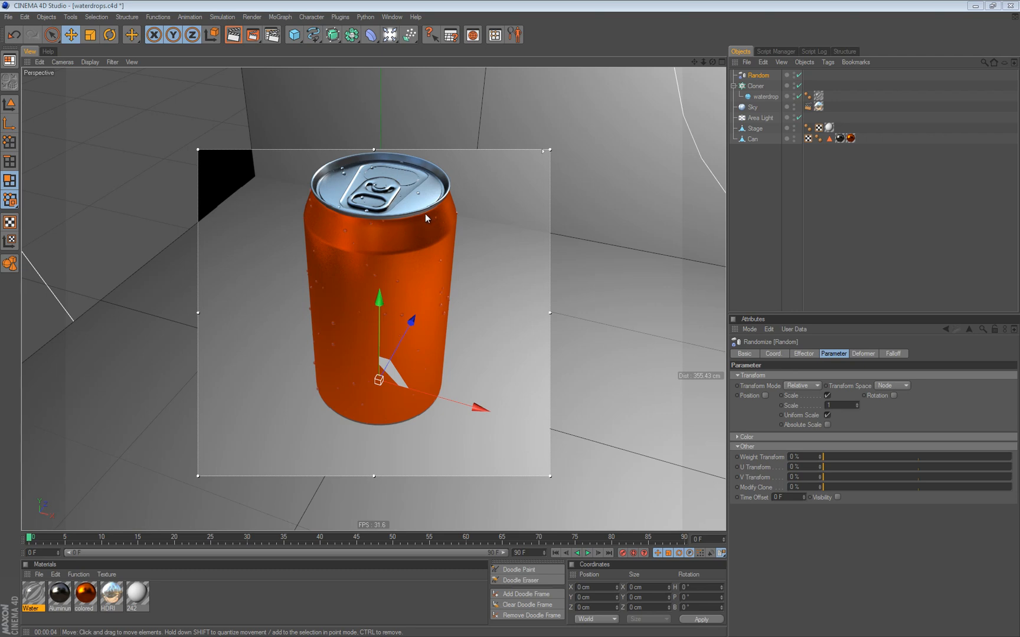
key("alt+r")
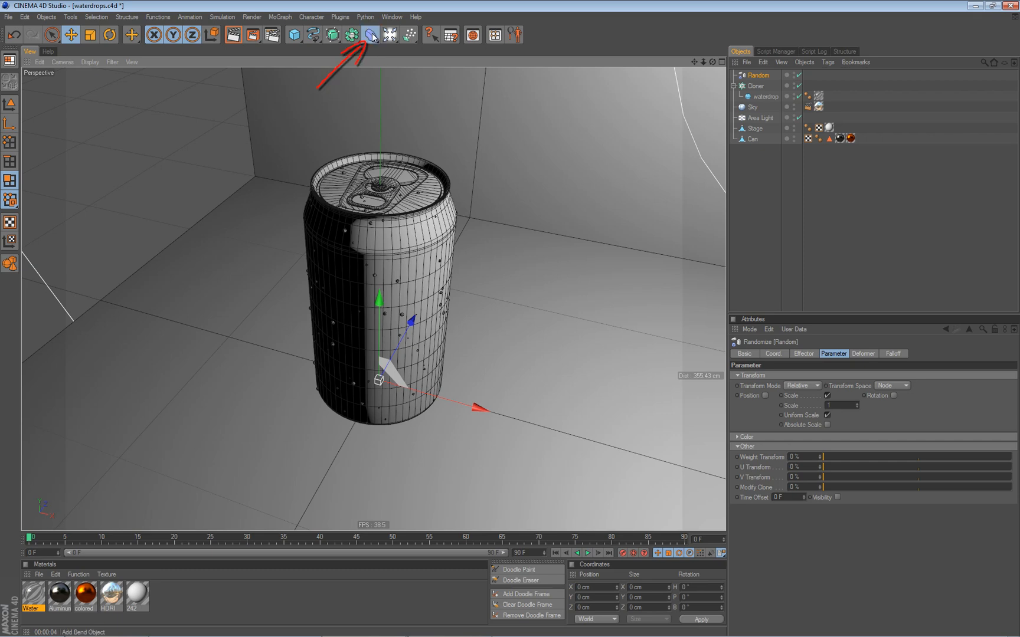
- Add a Melt deformer as a child of the waterdrop sphere
left_click(374, 37)
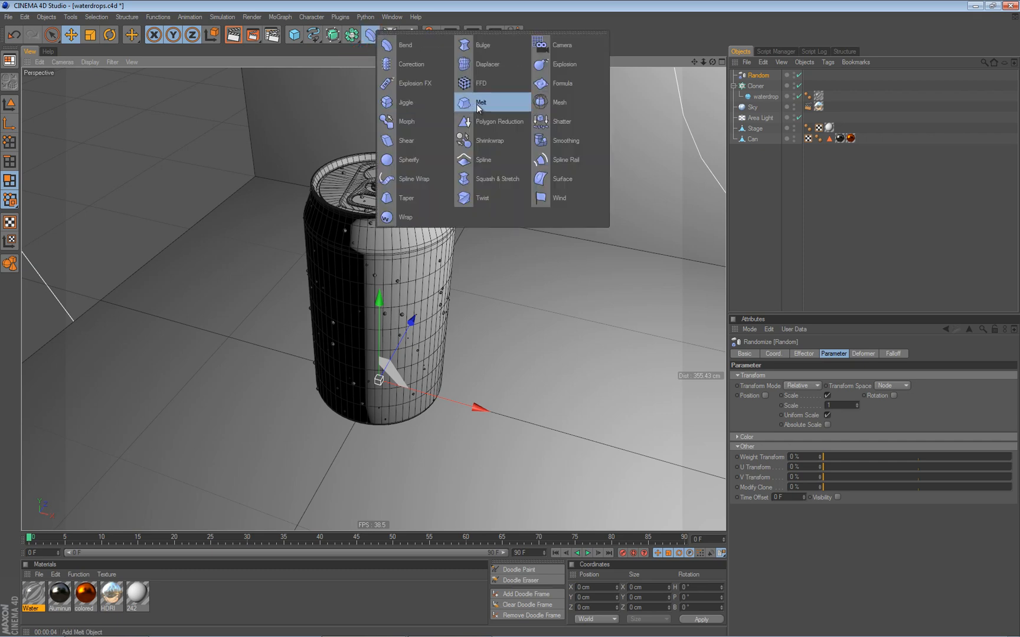
left_click(765, 97)
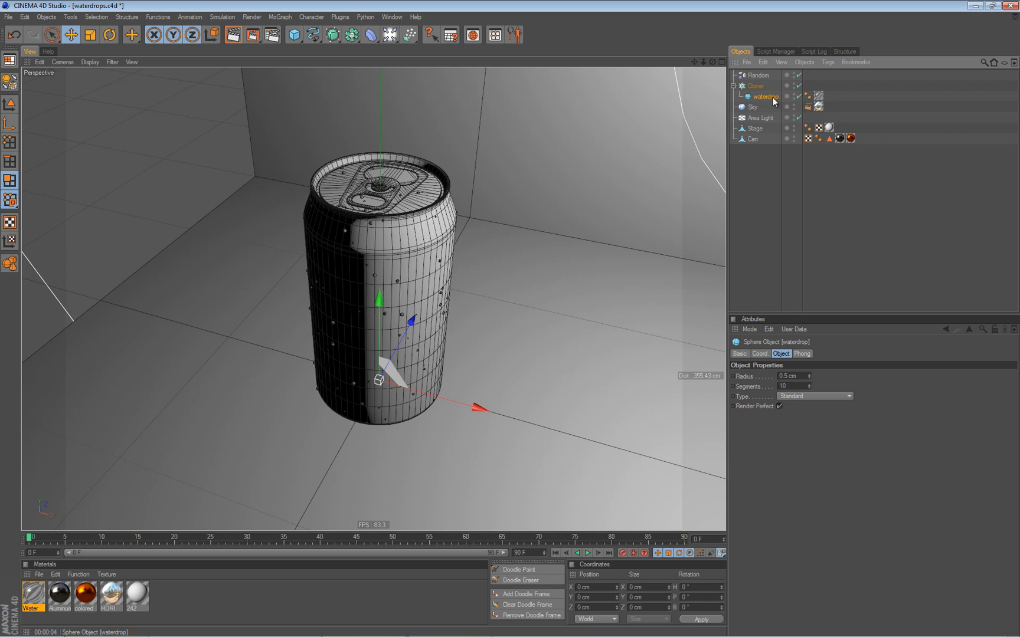
left_click(370, 35)
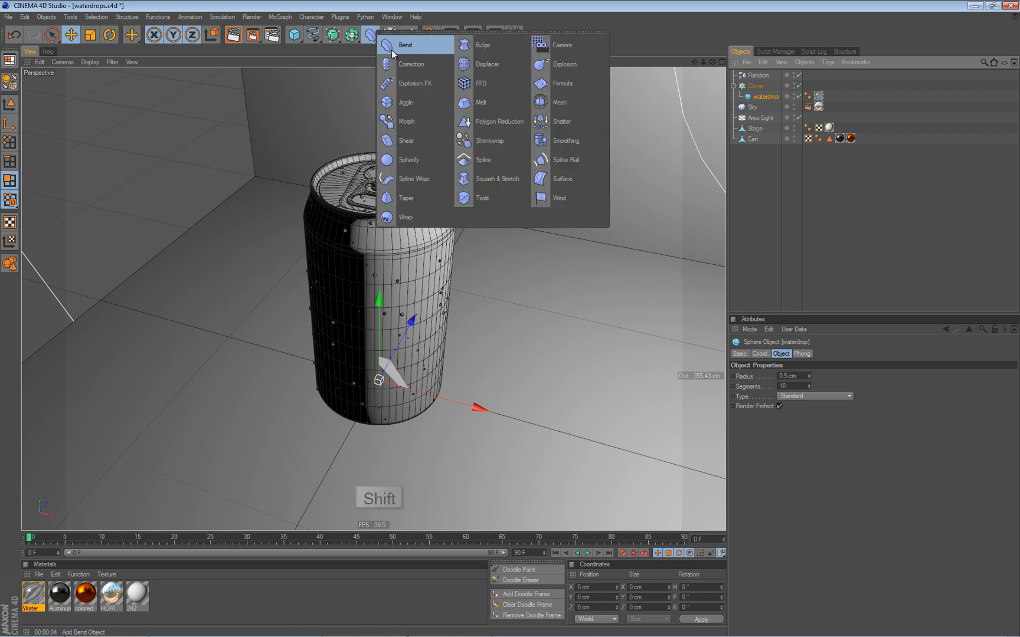
left_click(482, 103, "shift")
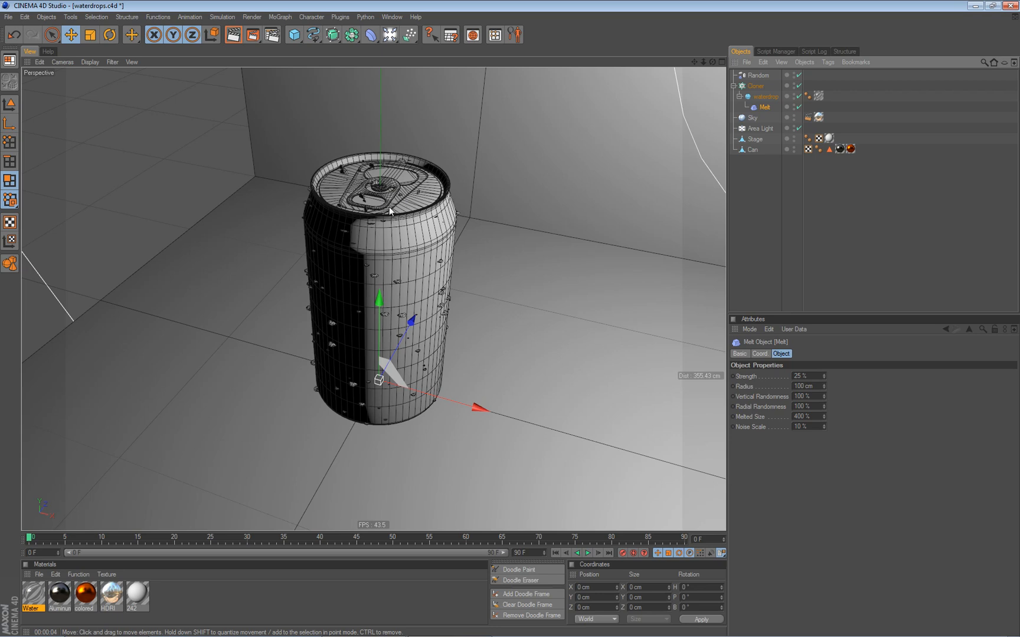
- Set the Cloner's transform pitch rotation to -90° so the flattened drops lie against the can's surface
right_click_drag(377, 231, 470, 281, "alt")
left_click_drag(432, 257, 395, 341, "alt")
right_click_drag(439, 288, 359, 301, "alt")
left_click_drag(360, 302, 407, 351, "alt")
left_click(756, 86)
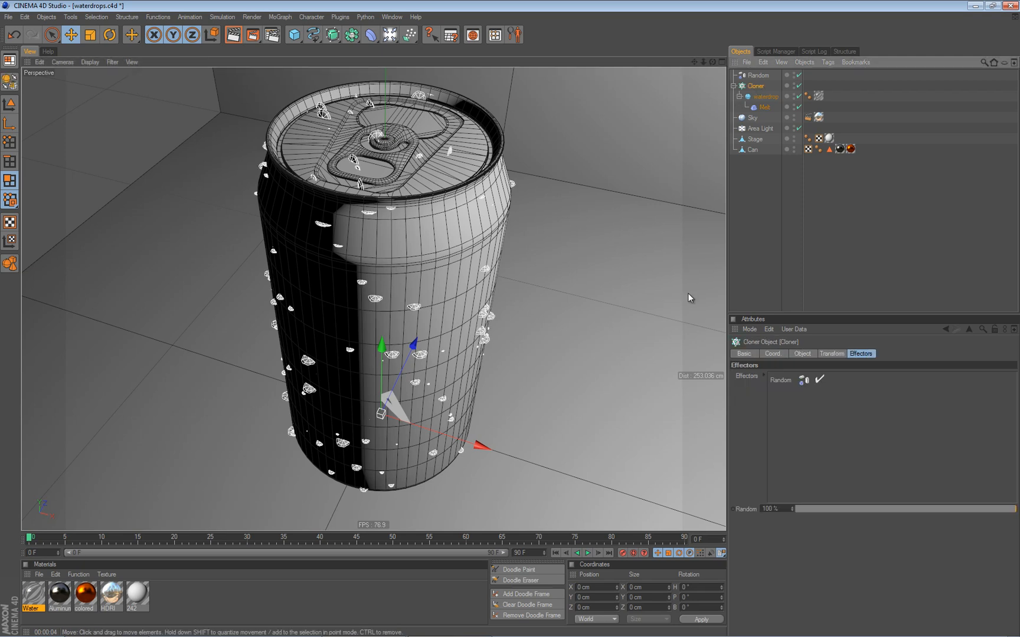
left_click(830, 354)
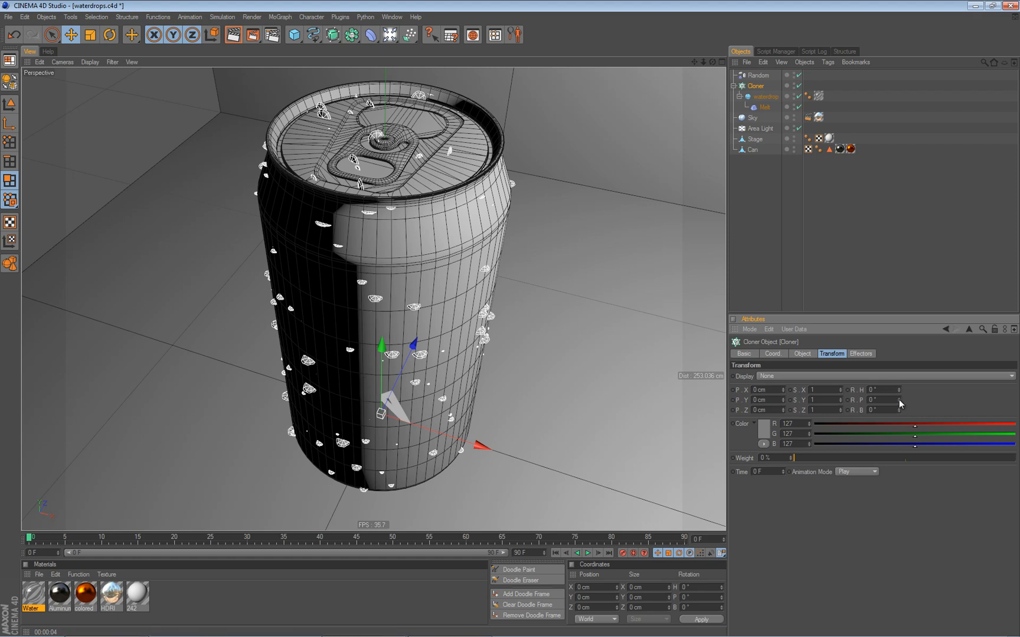
left_click_drag(898, 399, 909, 361)
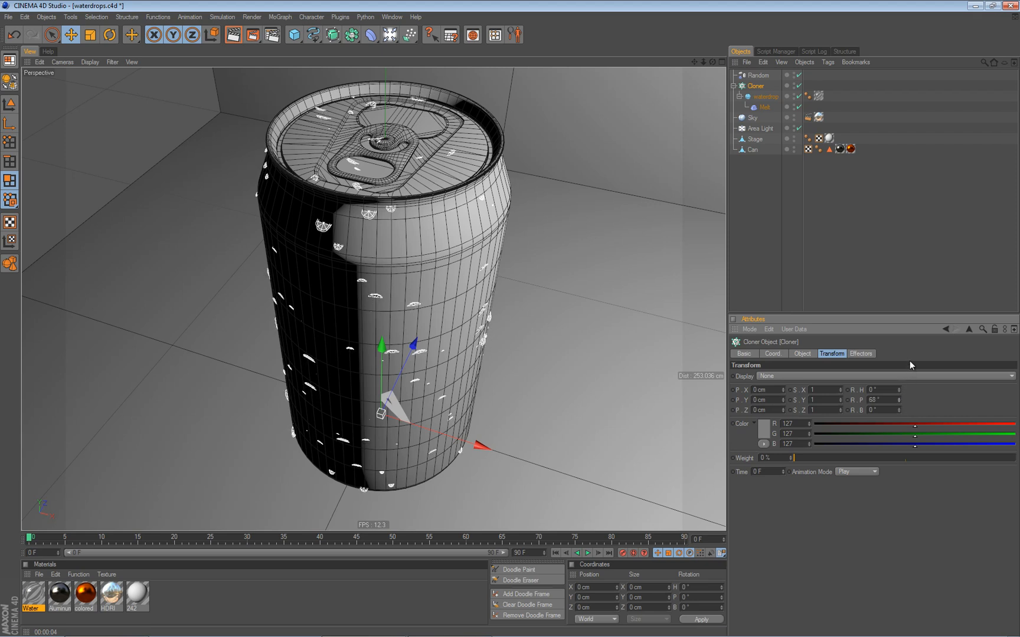
type("-5")
key("Return")
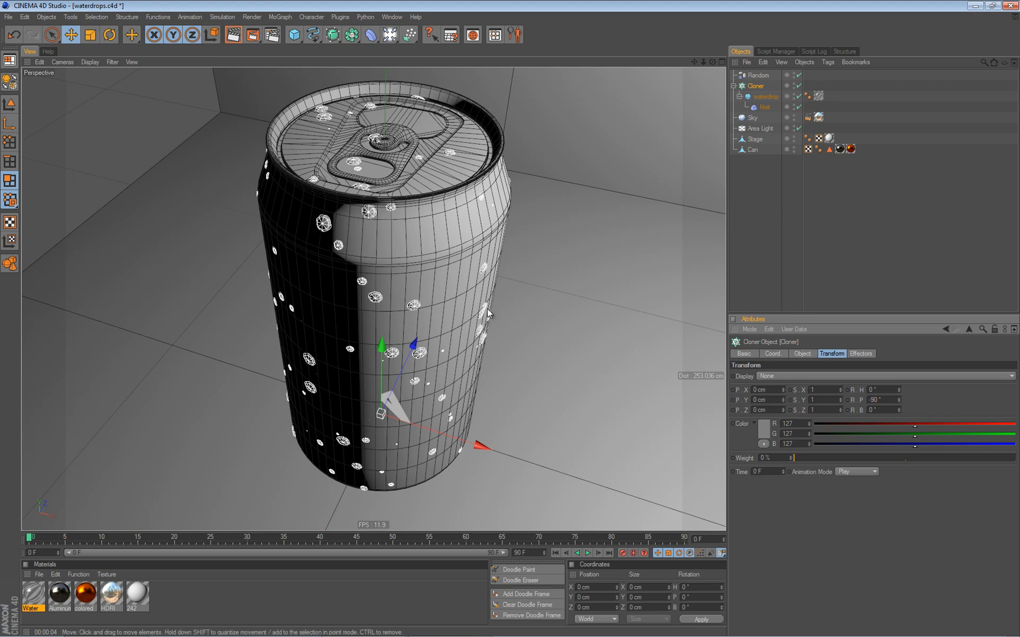
- Inspect the melted drops around the can, deselect the Cloner and preview them in an interactive render region
left_click_drag(476, 309, 444, 304, "alt")
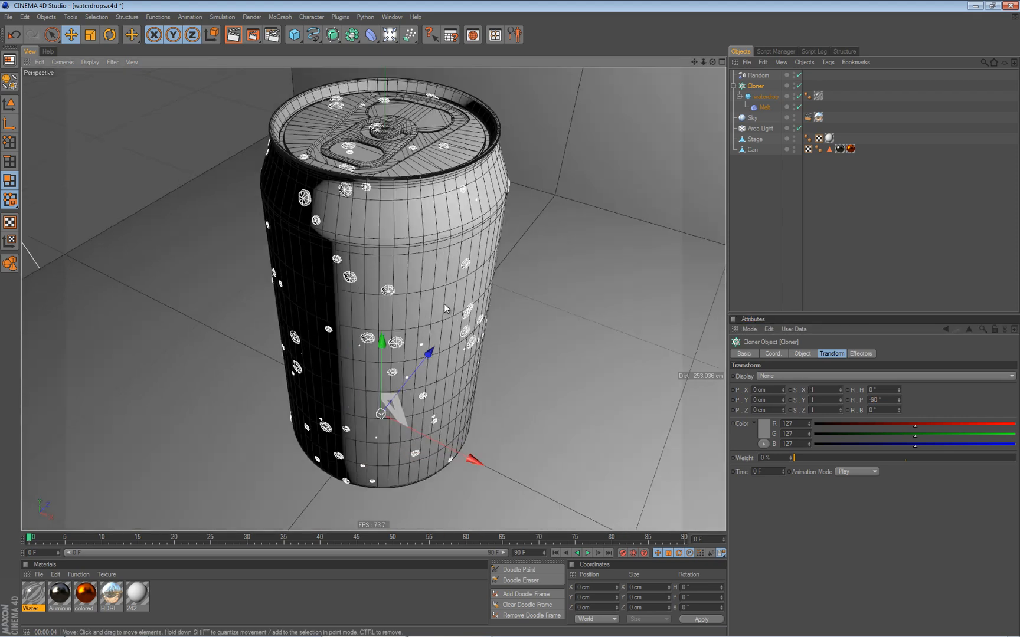
right_click_drag(486, 311, 337, 386, "alt")
left_click_drag(325, 421, 341, 415, "alt")
right_click_drag(341, 415, 323, 409, "alt")
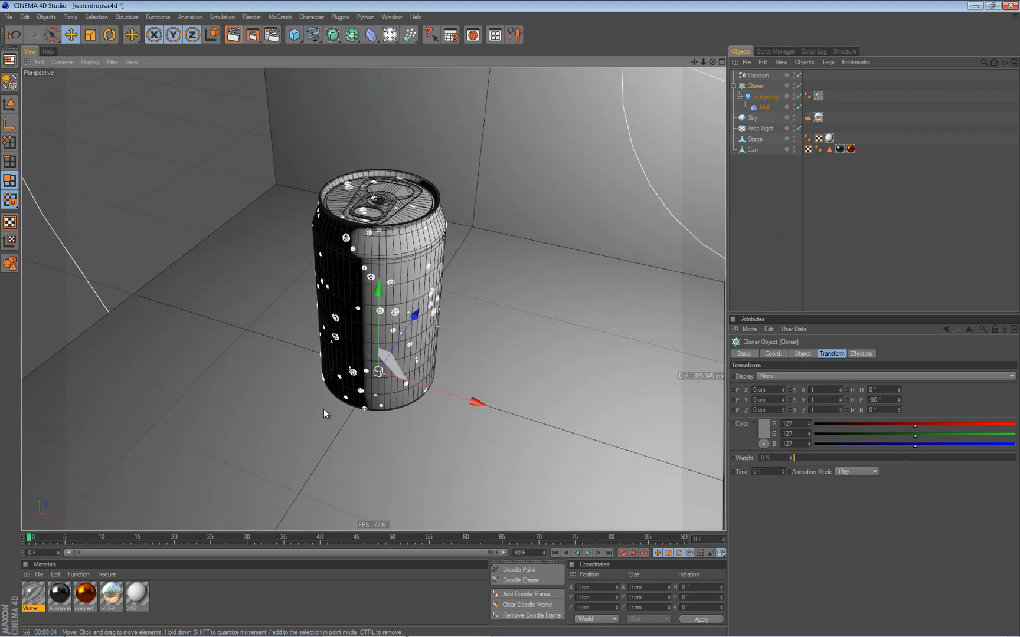
middle_click_drag(323, 409, 325, 436, "alt")
left_click(756, 221)
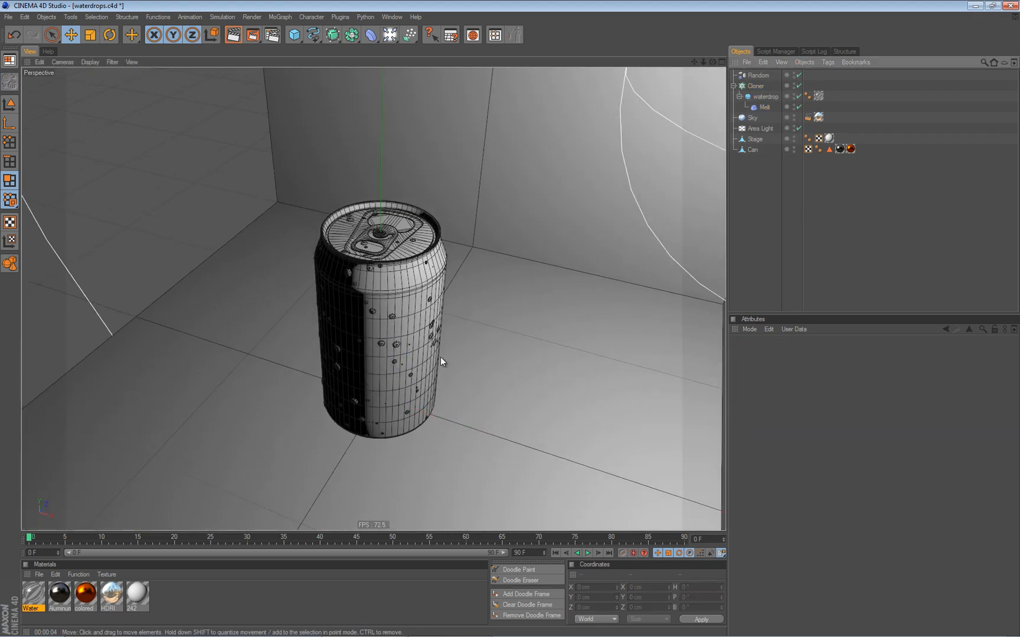
right_click_drag(441, 357, 479, 355, "alt")
left_click_drag(385, 404, 417, 407, "alt")
key("alt+r")
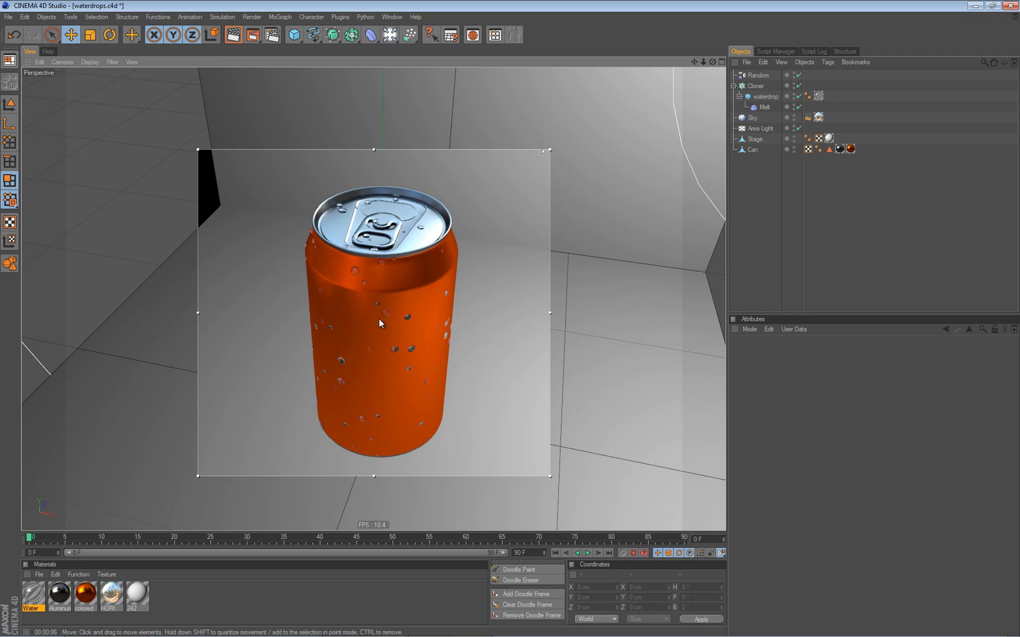
key("alt+r")
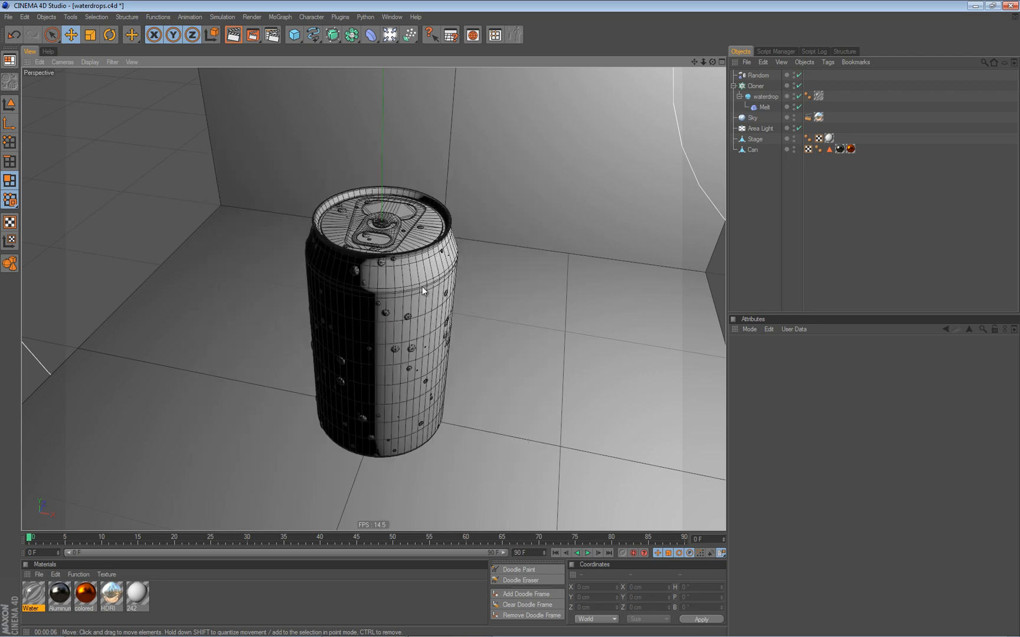
- Duplicate the Cloner, disable the original and rename the copy "smaller drops"
left_click(758, 87)
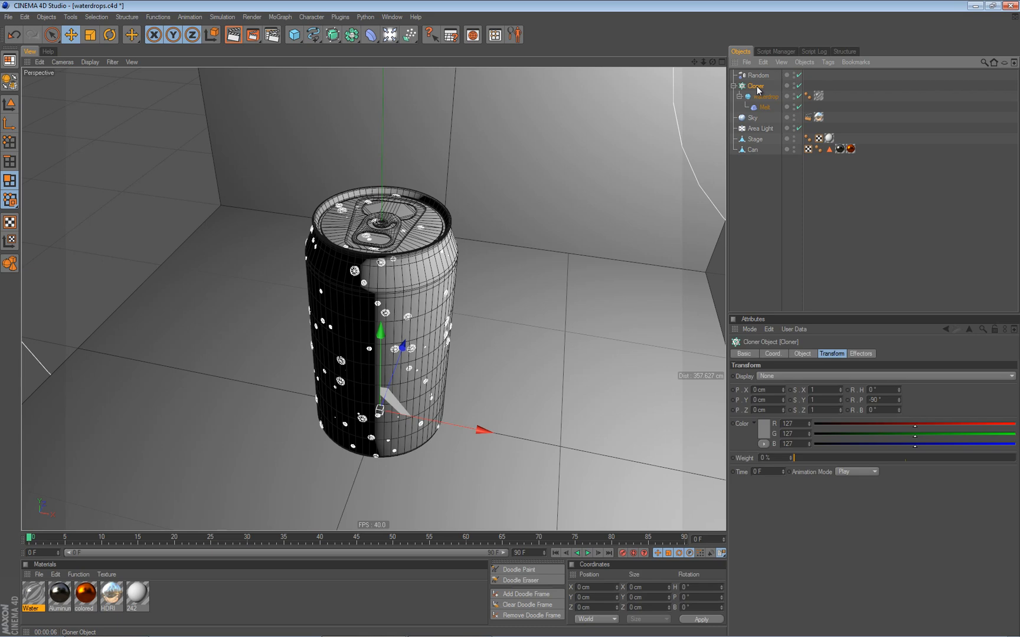
key("ctrl+c")
key("ctrl+v")
left_click(798, 117)
double_click(769, 85)
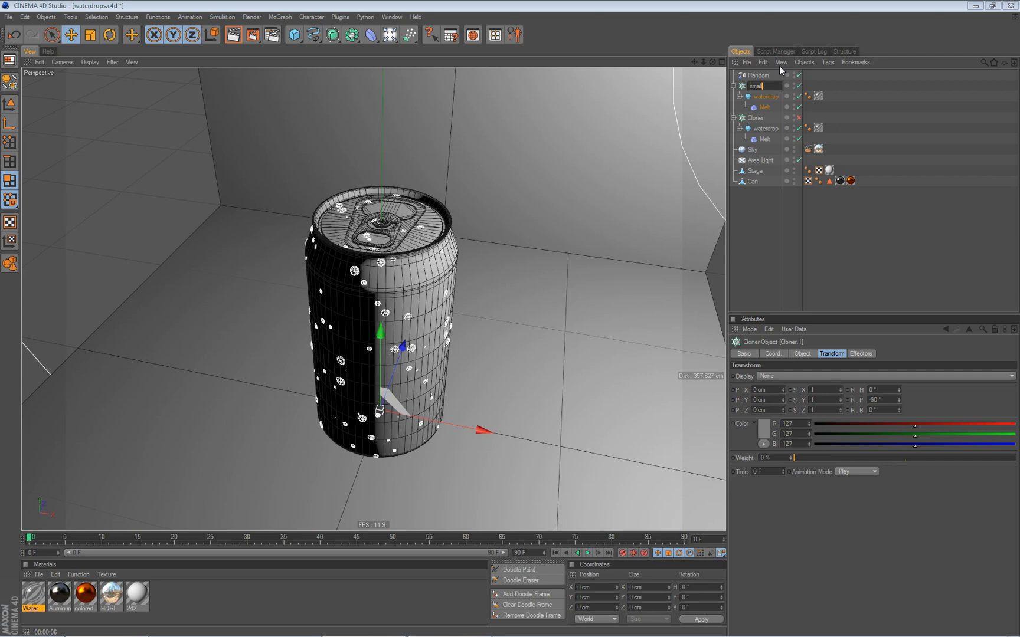
type("smaller drops")
key("Return")
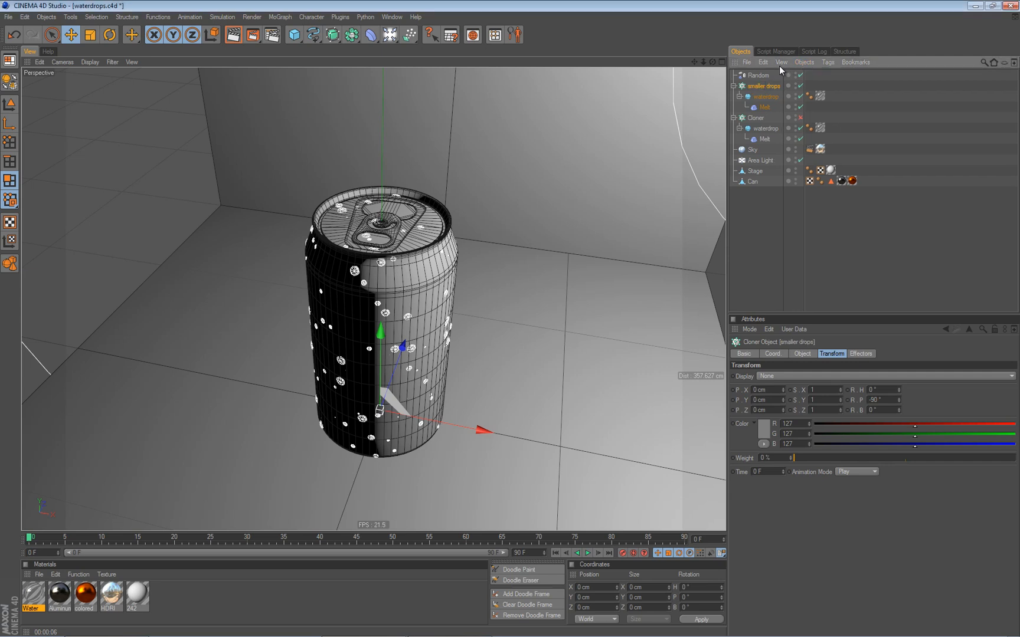
- Set the radius of the waterdrop sphere inside the "smaller drops" cloner to 0.2 cm
left_click(767, 96)
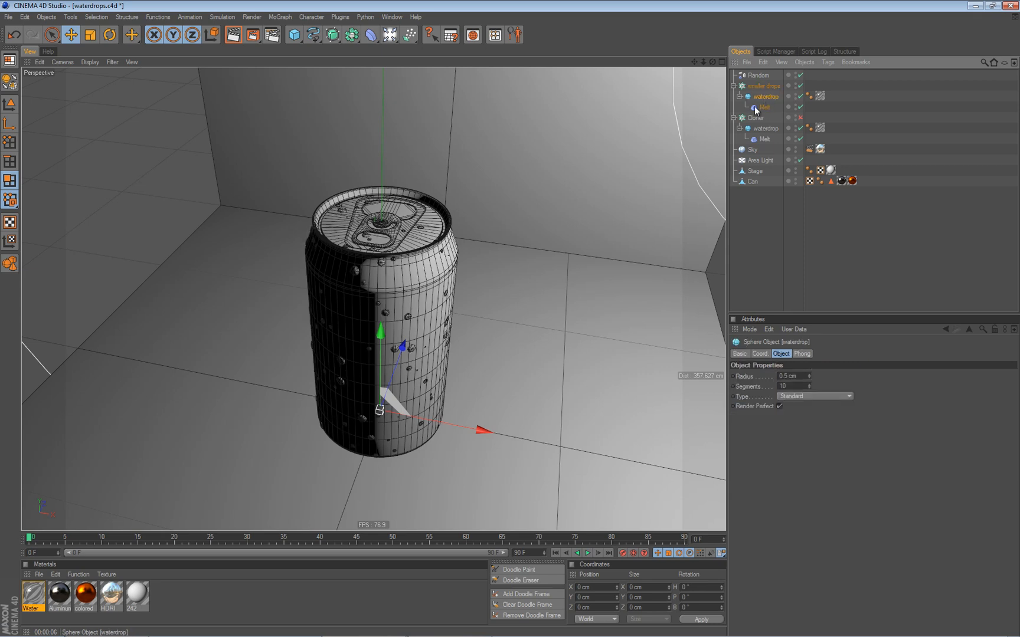
left_click(803, 375)
type("0")
key("Return")
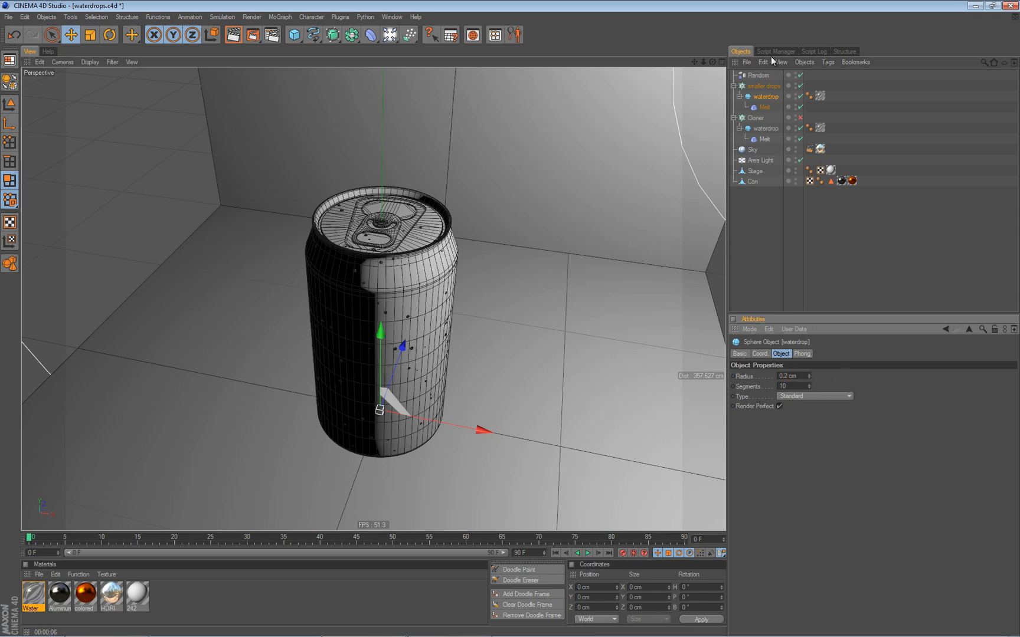
- Raise the clone count of the "smaller drops" cloner to 10000
left_click(769, 86)
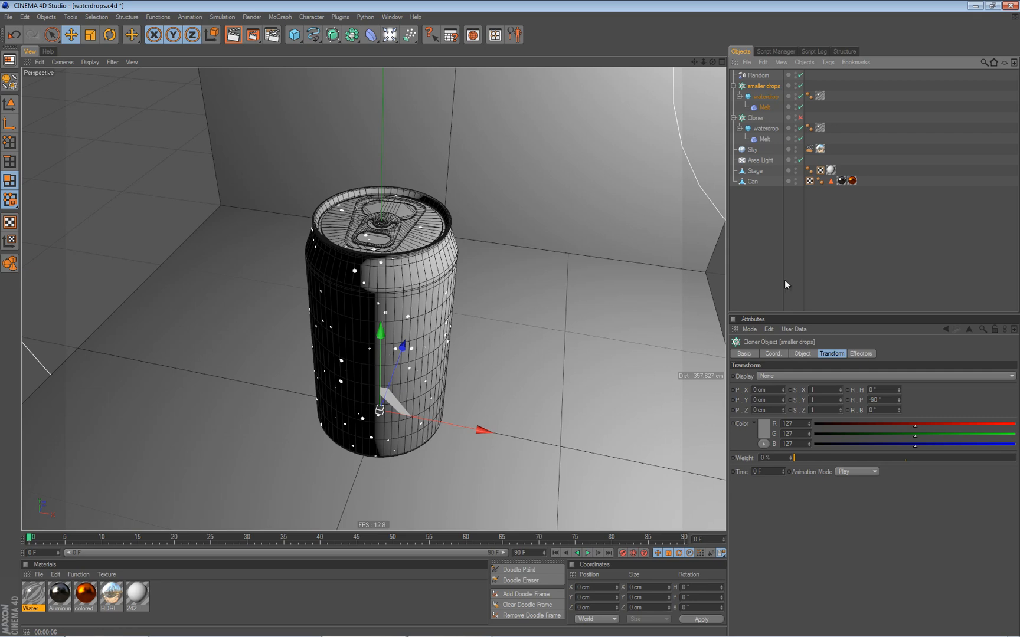
left_click(802, 353)
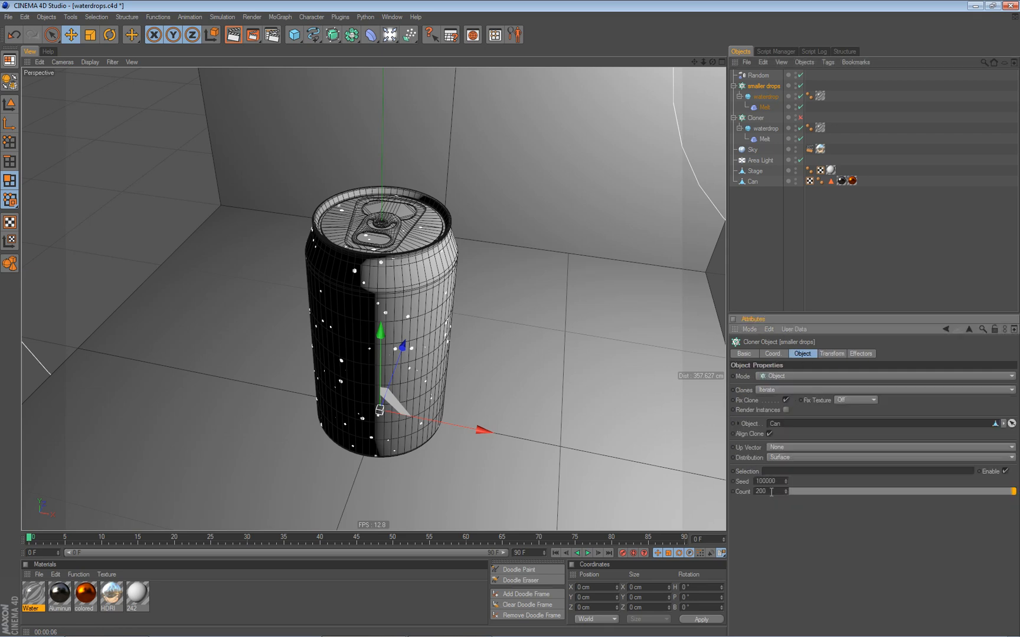
left_click(767, 492)
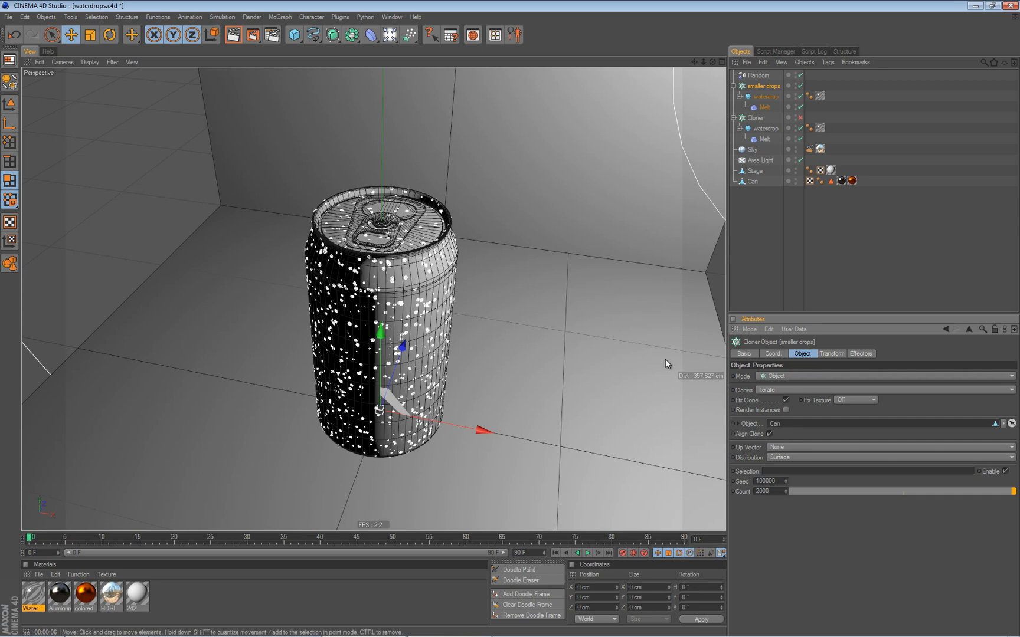
left_click_drag(772, 492, 736, 483)
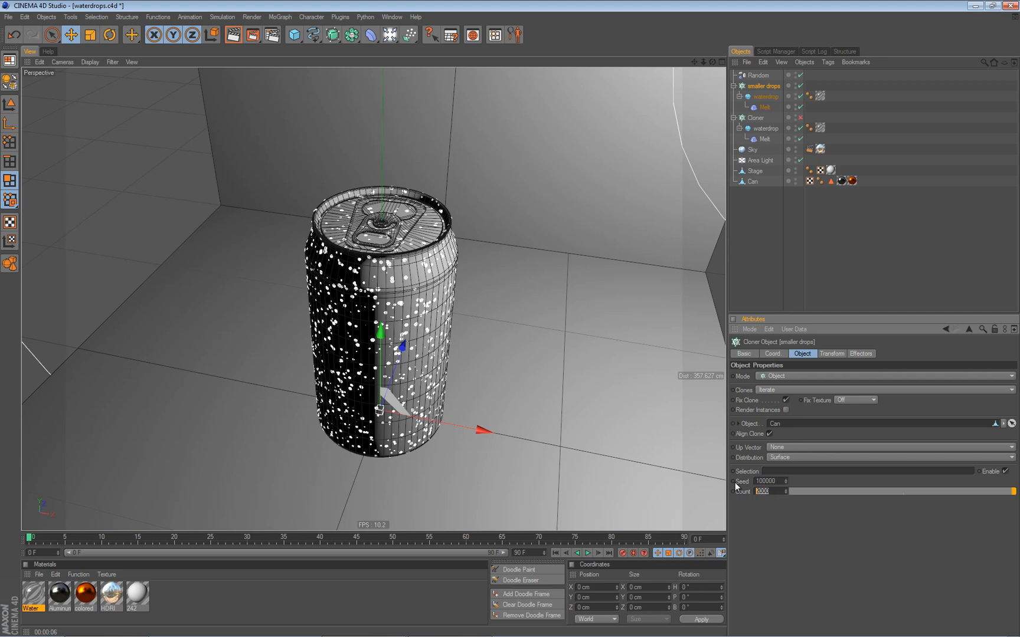
key("Return")
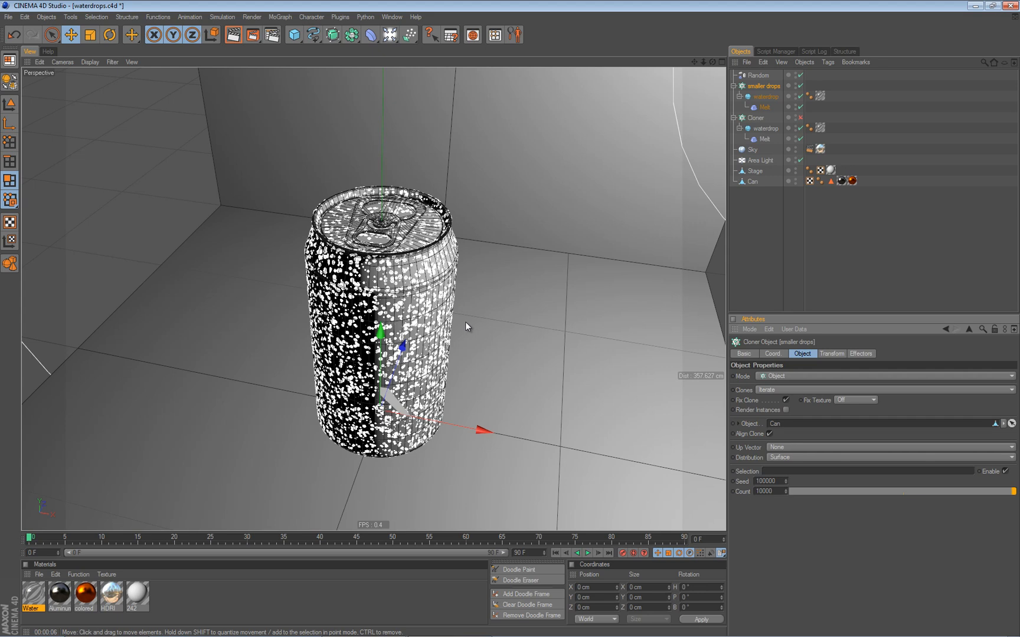
- Re-enable the original Cloner and preview both drop sizes on the can in an interactive render region
left_click(779, 253)
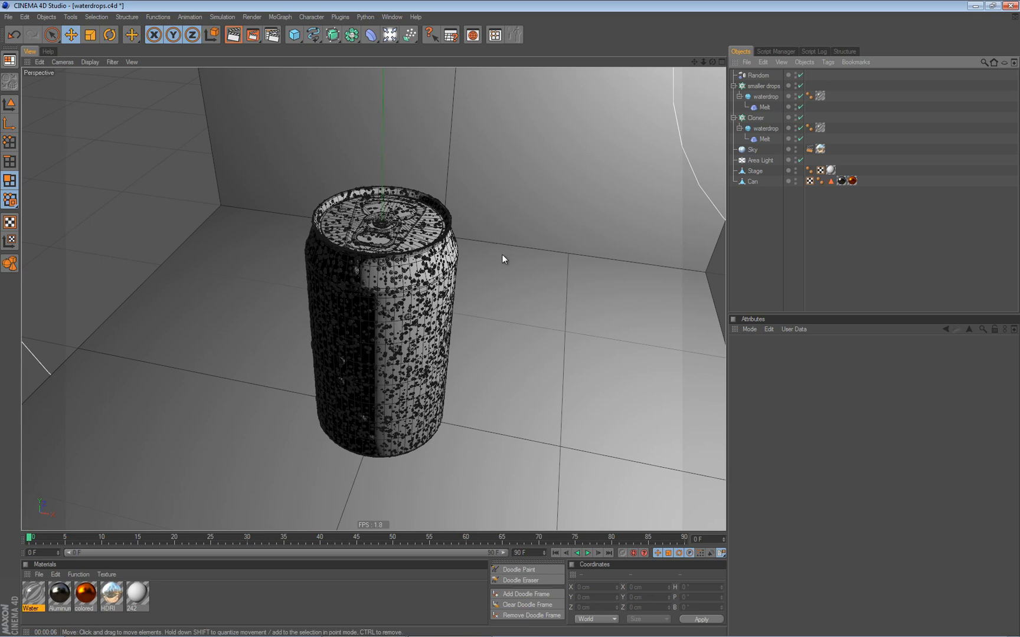
key("alt+r")
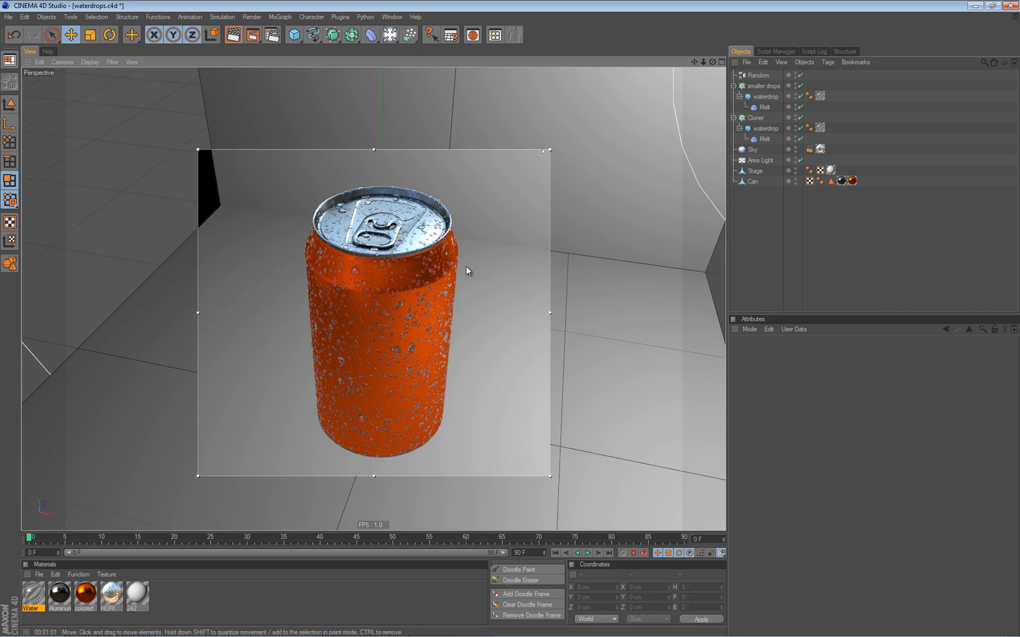
key("alt+r")
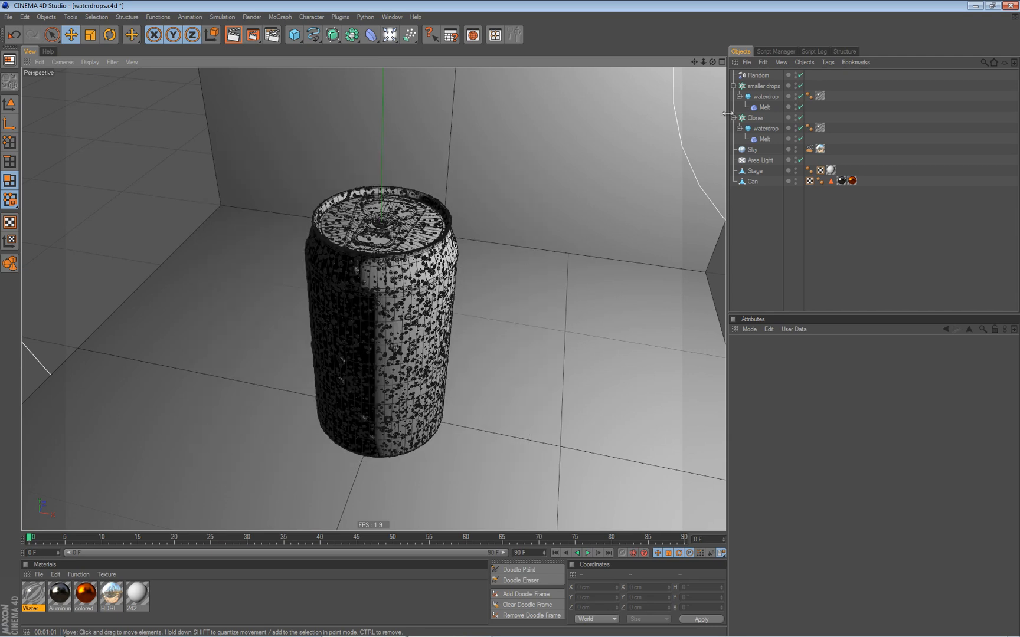
- Change the "smaller drops" cloner's seed to 99999 and set its waterdrop sphere's radius to 0.15 cm
left_click(768, 86)
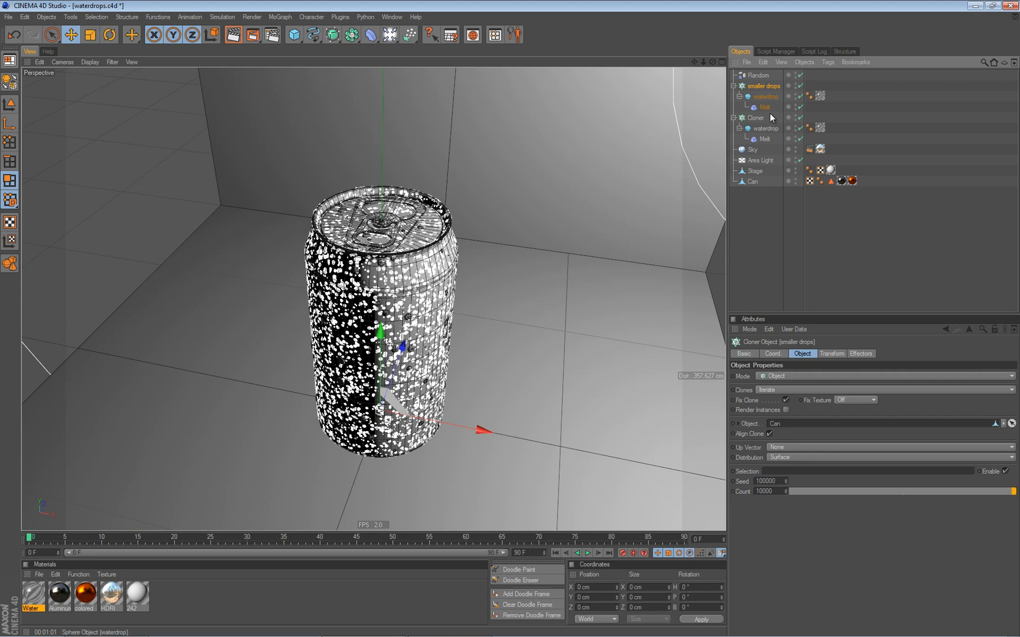
left_click(786, 483)
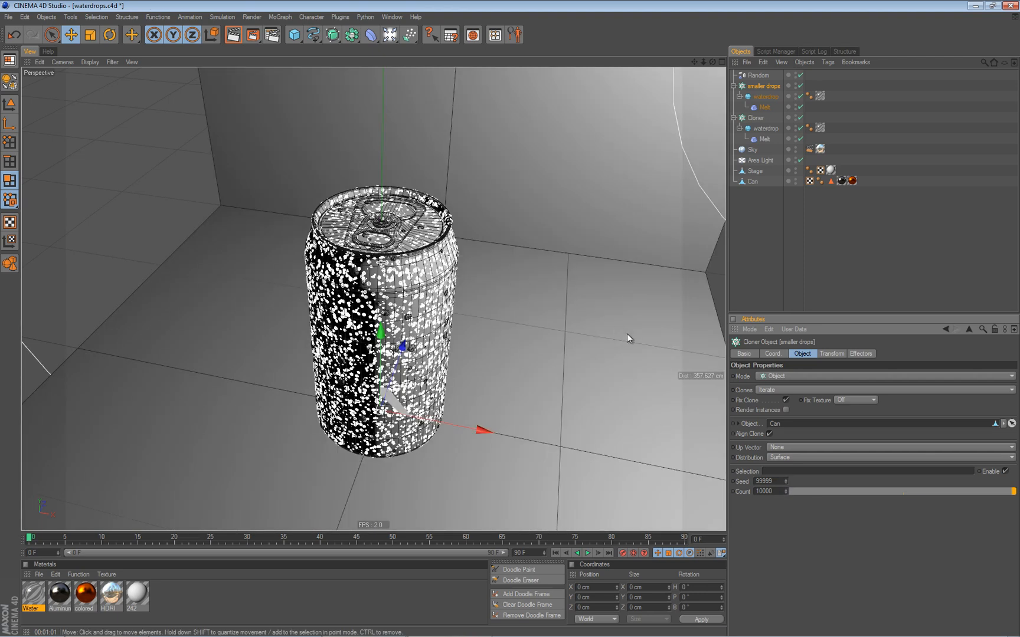
left_click(766, 96)
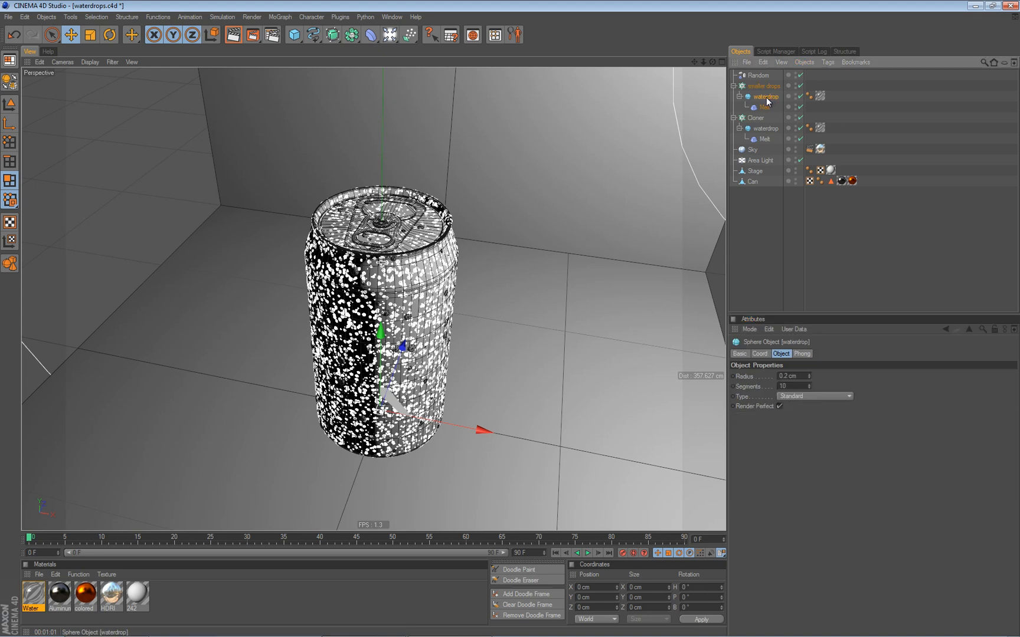
double_click(802, 376)
type("0.1")
key("Return")
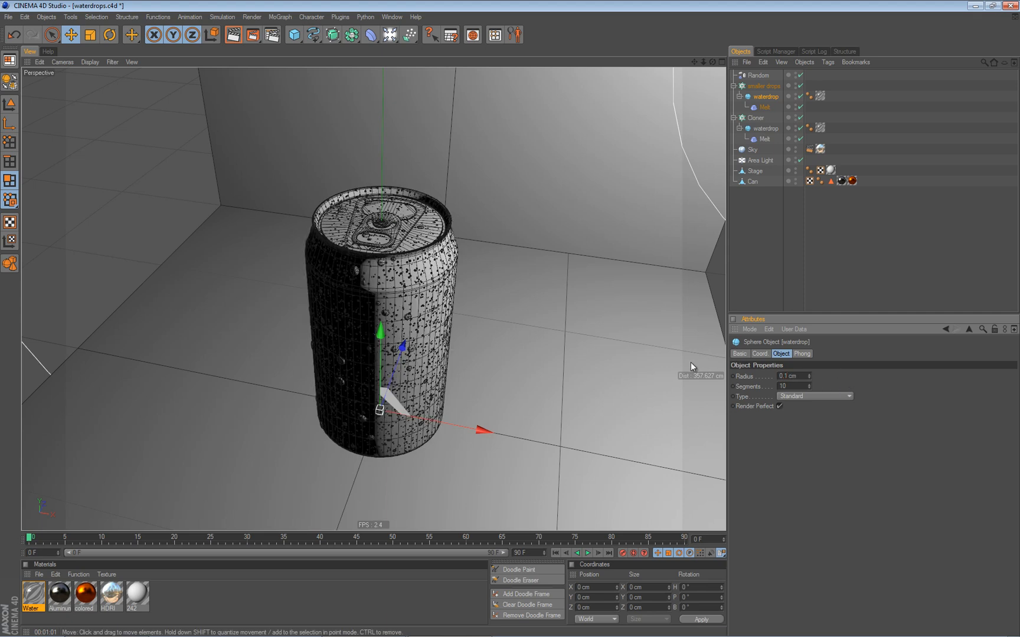
double_click(792, 375)
type("0")
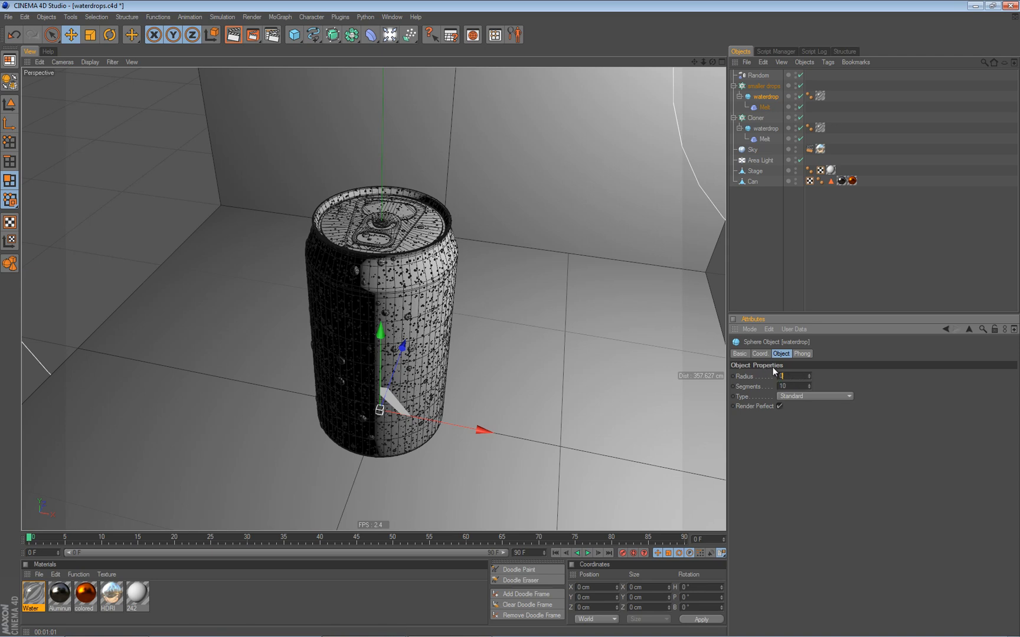
type(".15")
key("Return")
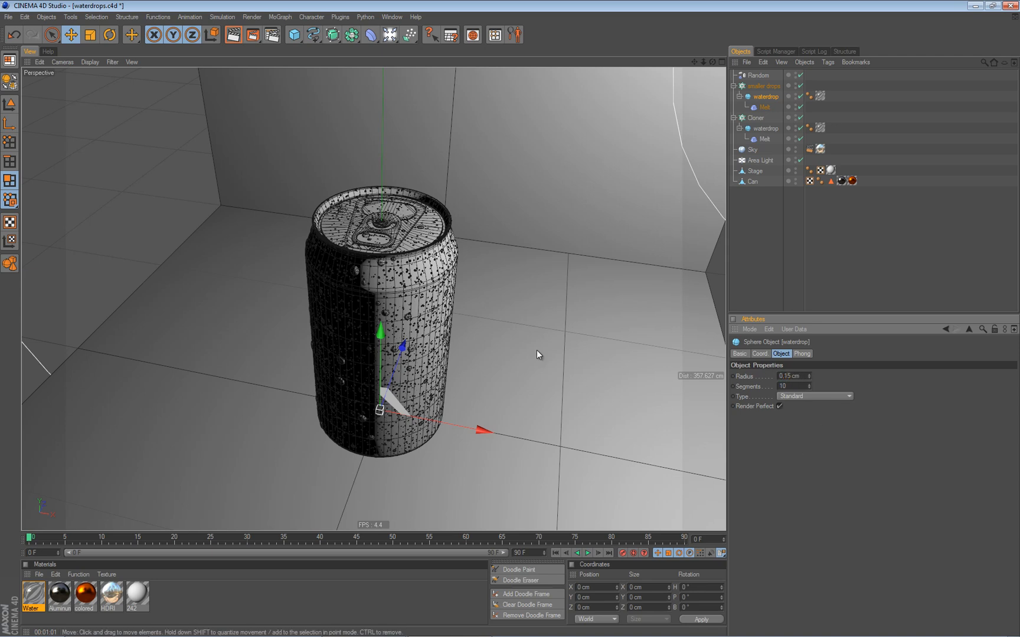
left_click(760, 203)
- Set the Area Light's shadow type to Area and render the perspective view
left_click(759, 159)
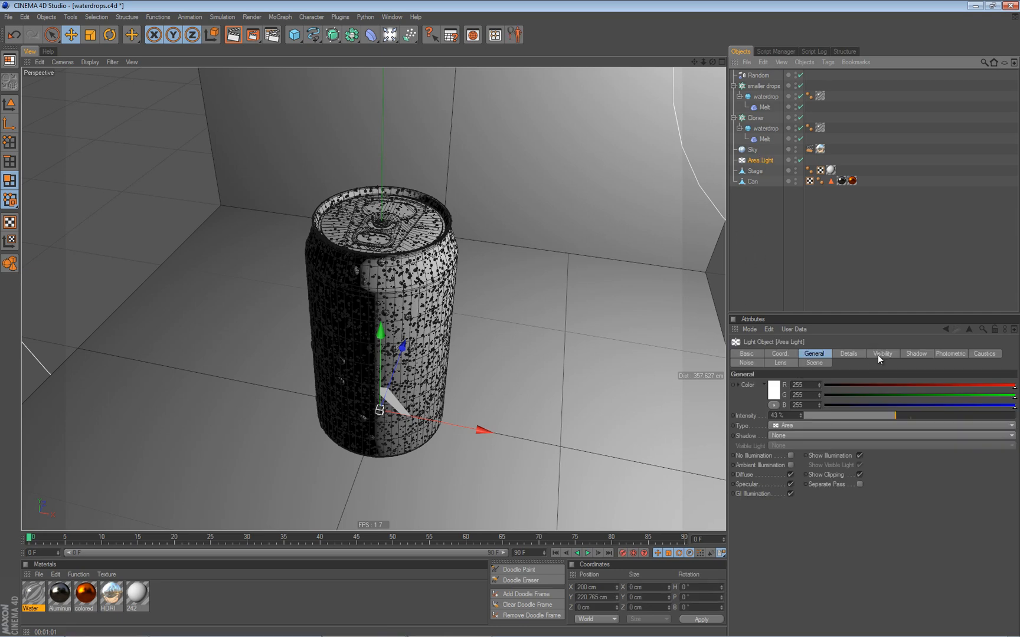
left_click(910, 352)
left_click(823, 385)
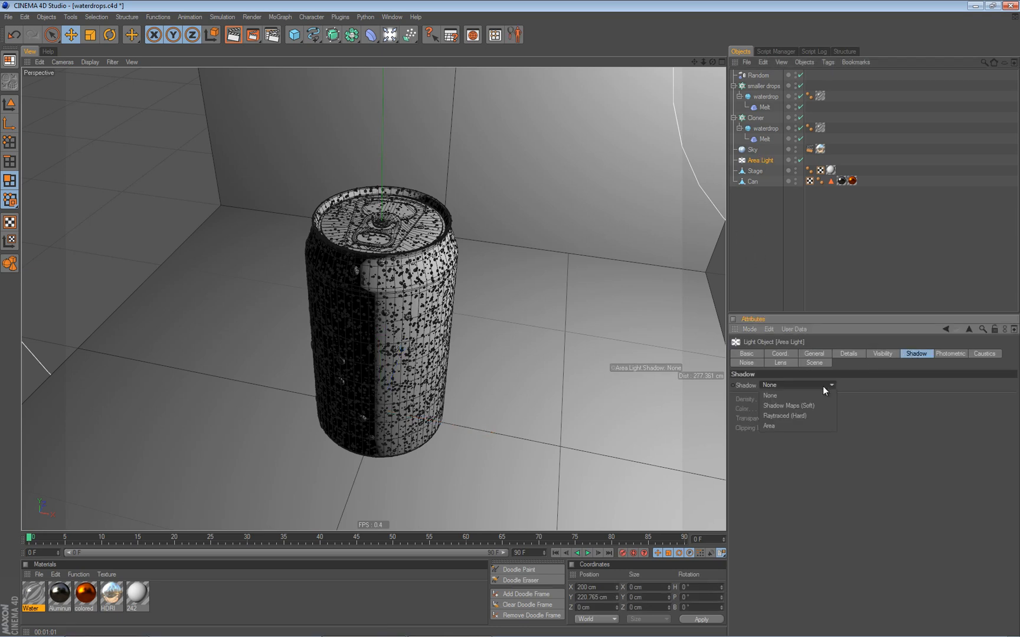
left_click(789, 424)
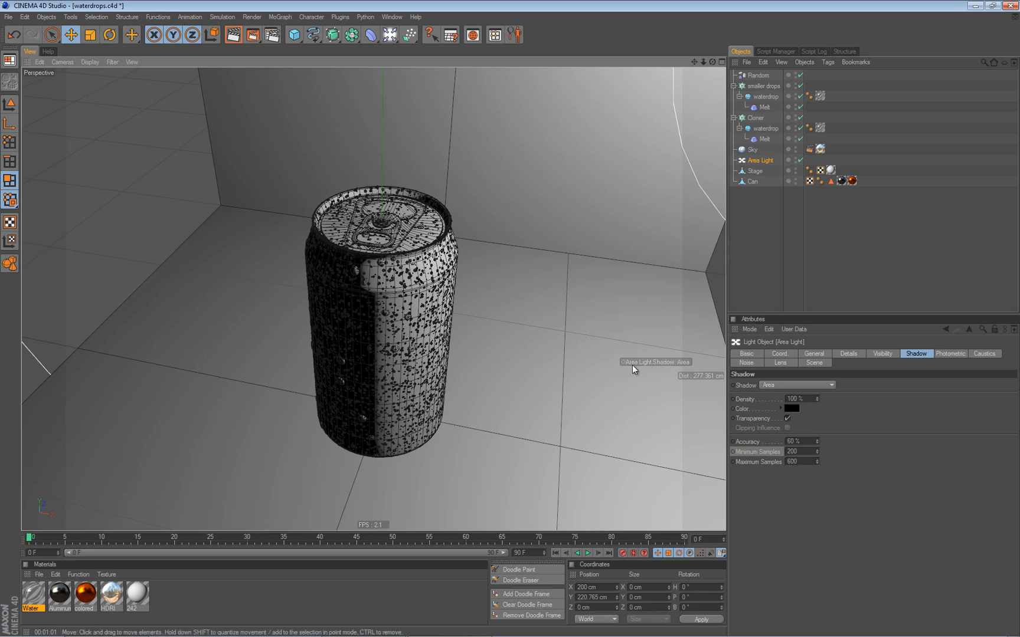
key("ctrl+r")
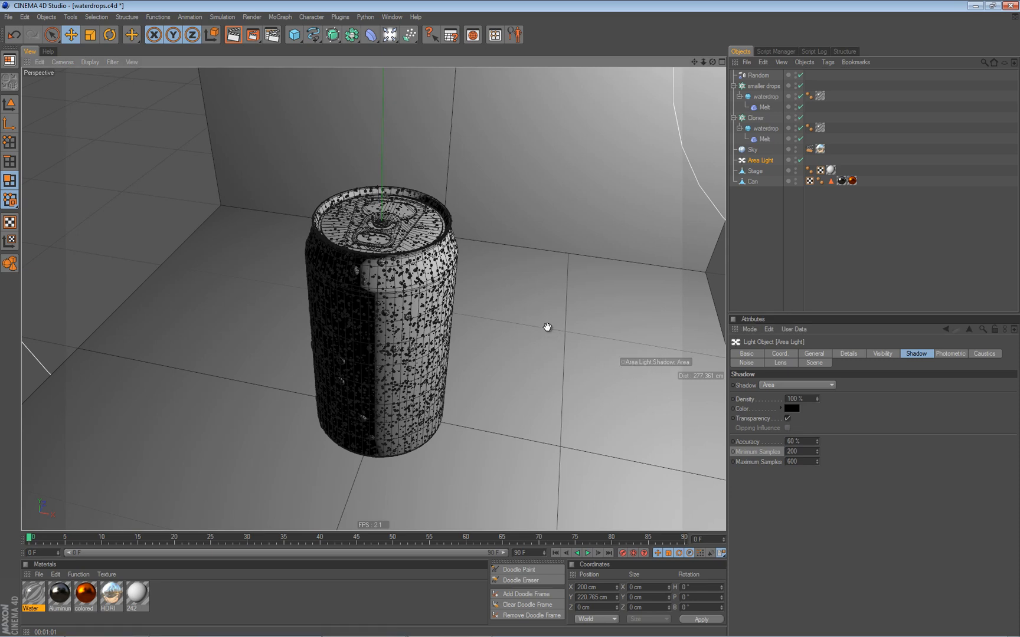